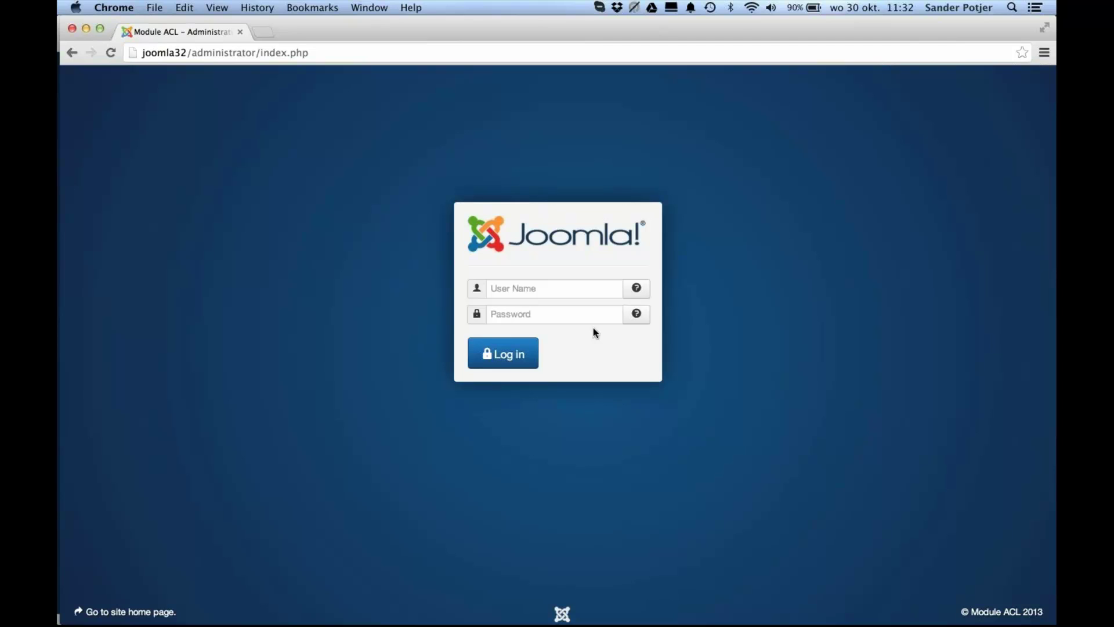
Step: Log into the Joomla administrator back end with the admin username and password
click(553, 289)
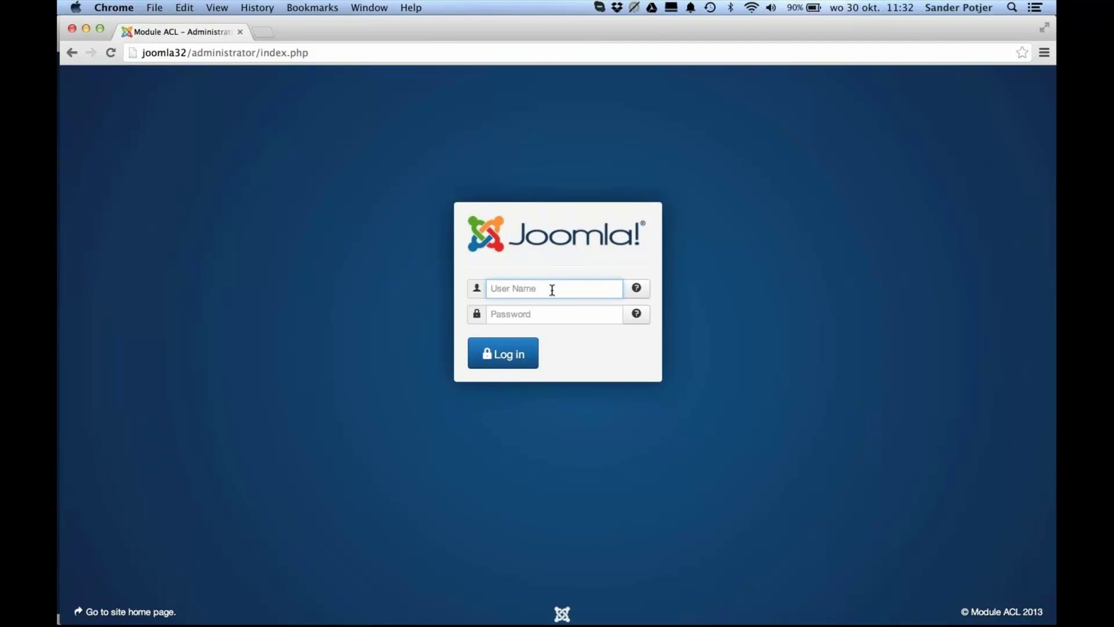
text(sander)
key(Tab)
text(******)
click(514, 351)
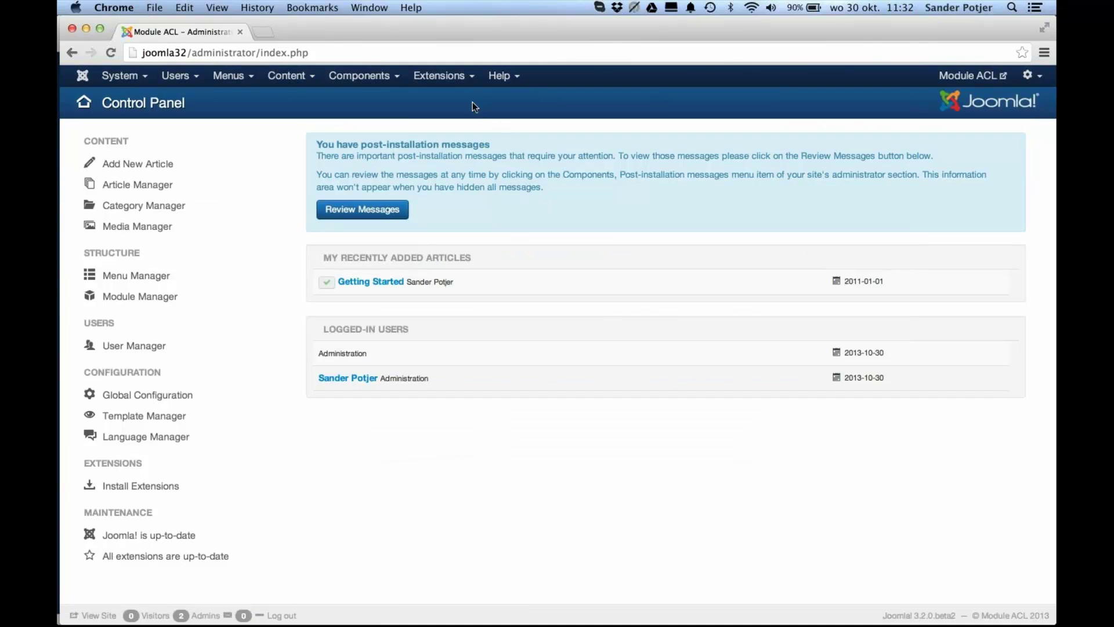
Step: Review the Manager group's Module Manager permissions in Options and cancel without changes
click(449, 78)
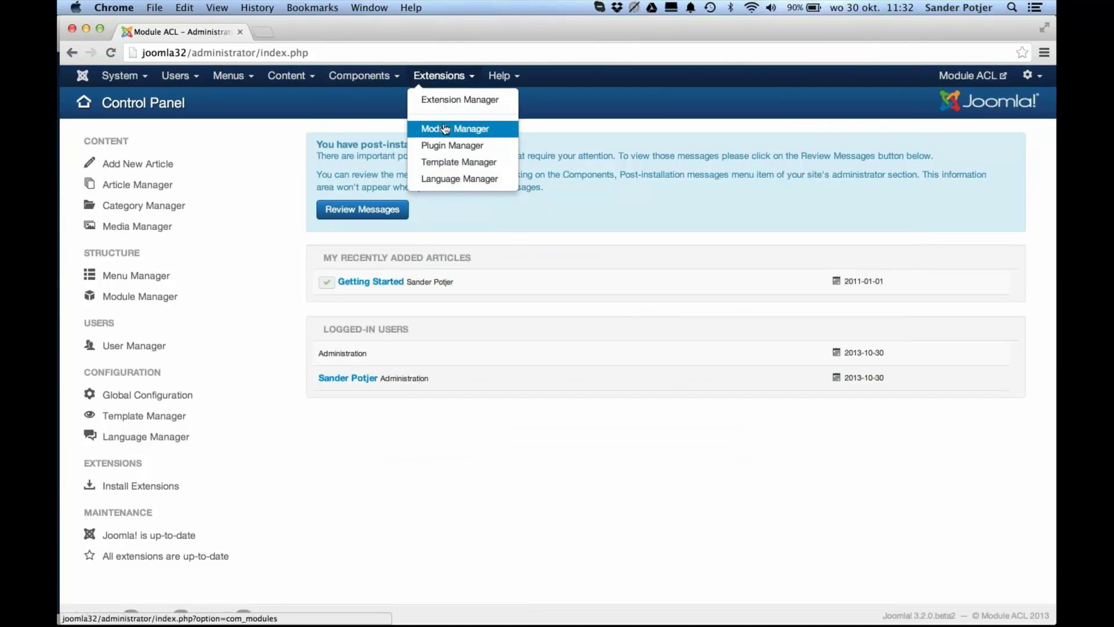
click(446, 129)
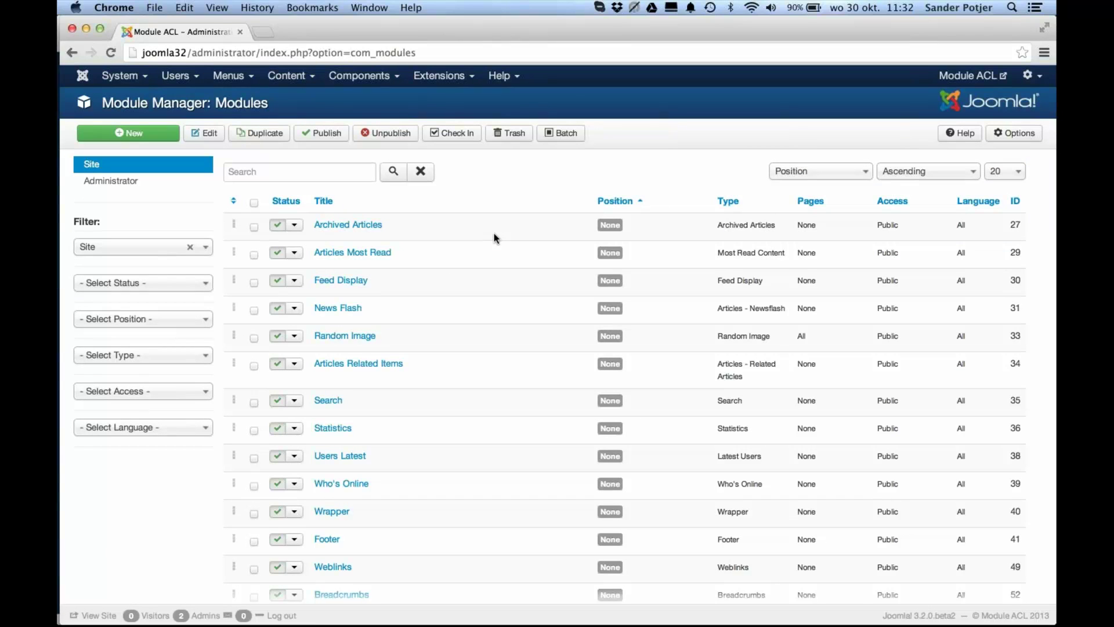
click(1008, 139)
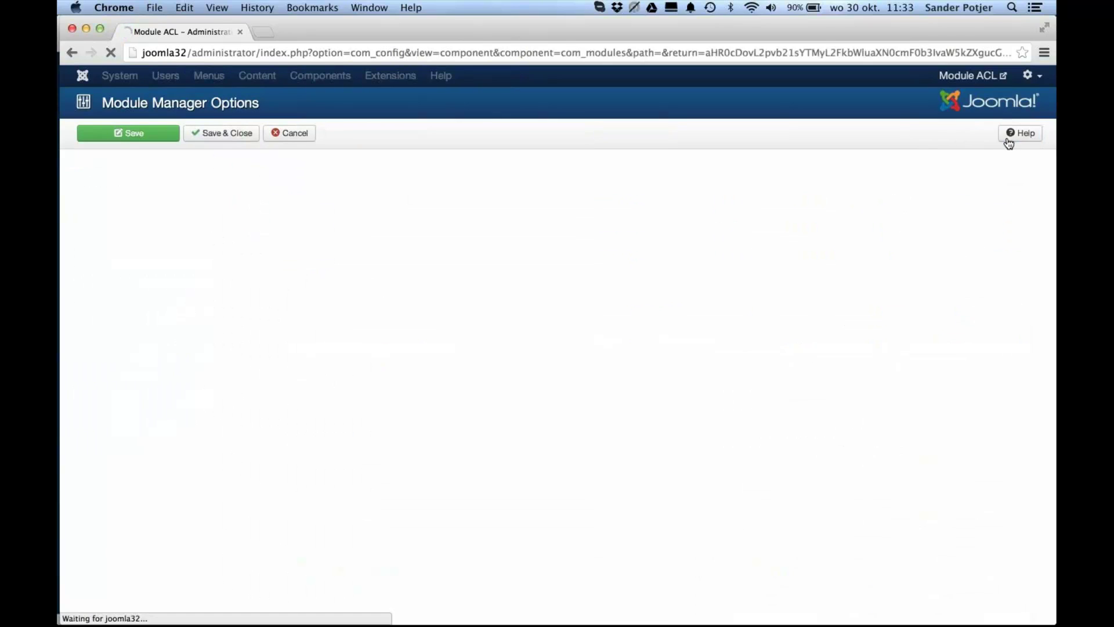
click(256, 296)
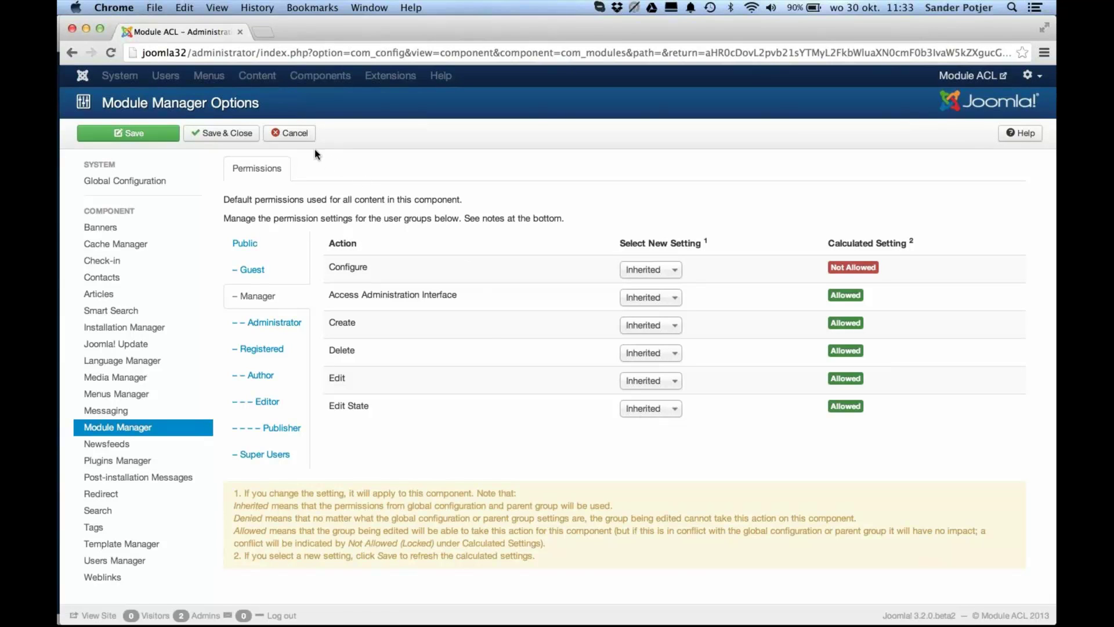
click(304, 138)
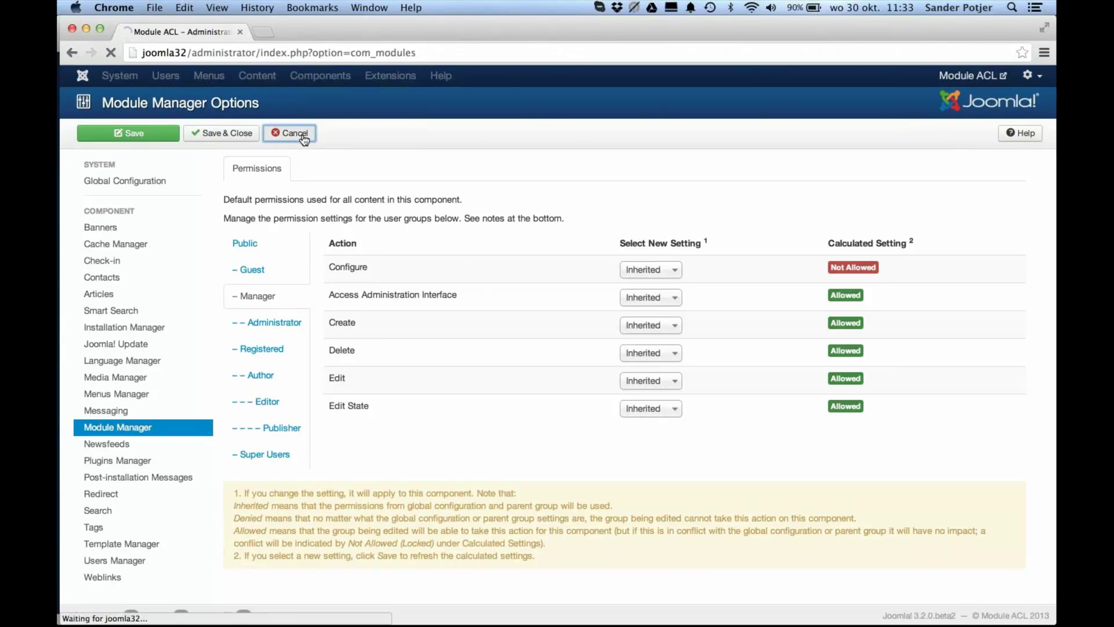
Step: Create a user group titled 'ACL Demo' under Public and save it
click(176, 75)
mouse_move(192, 106)
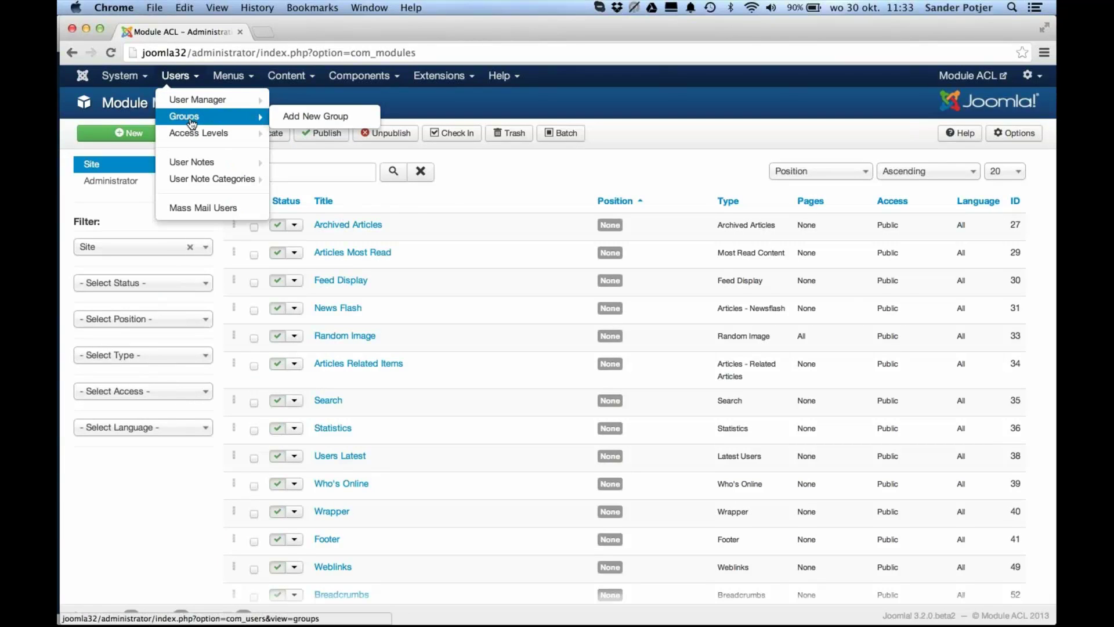
click(190, 120)
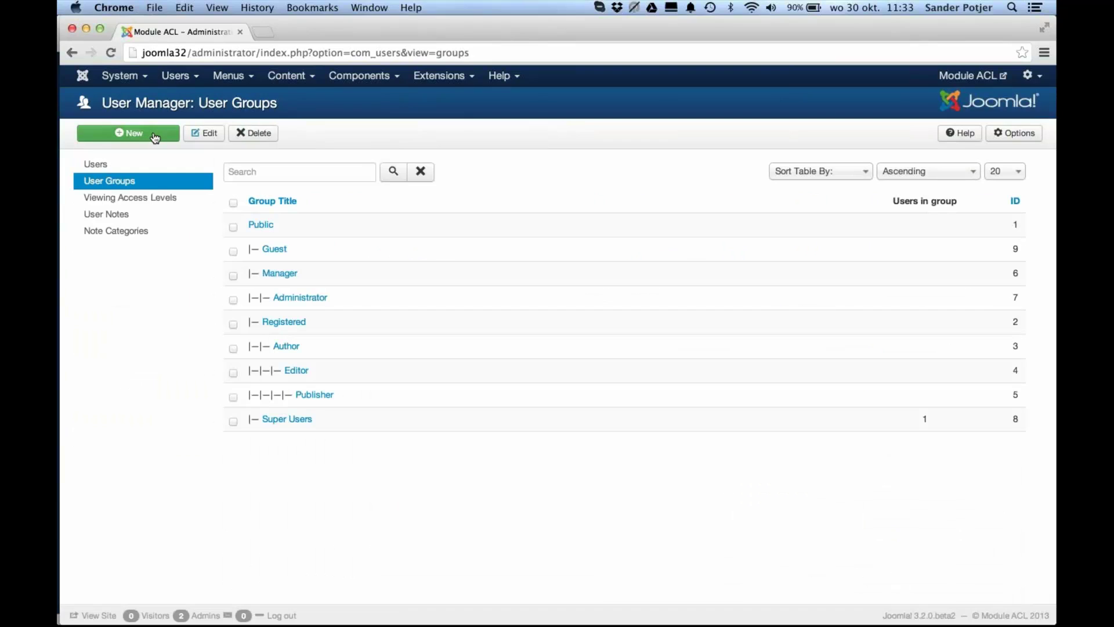
click(155, 134)
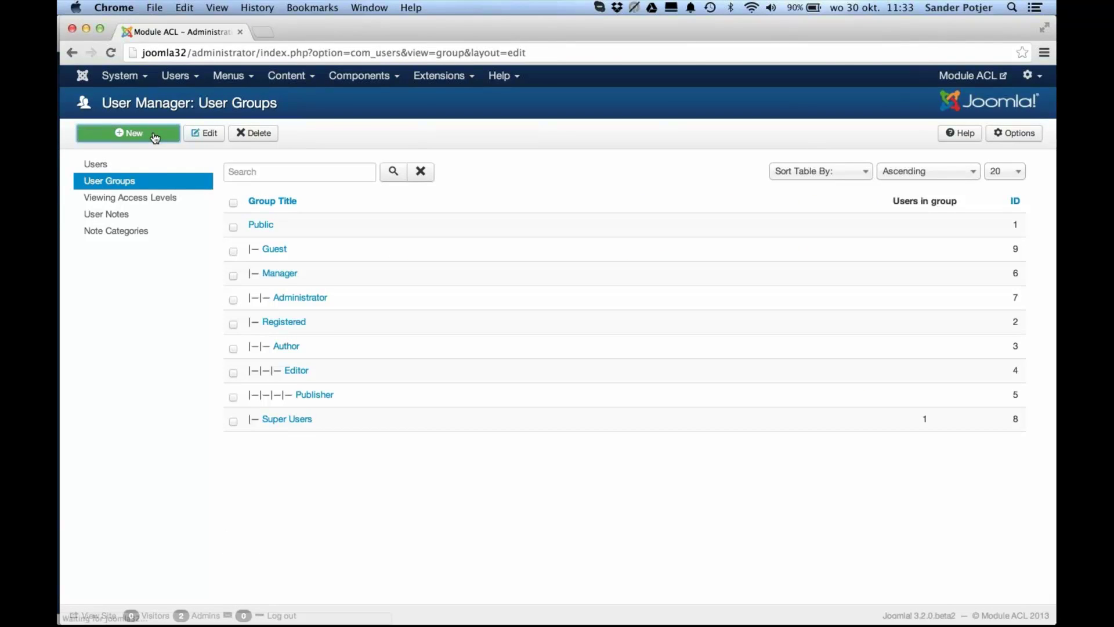
click(233, 226)
text(ACL Demo)
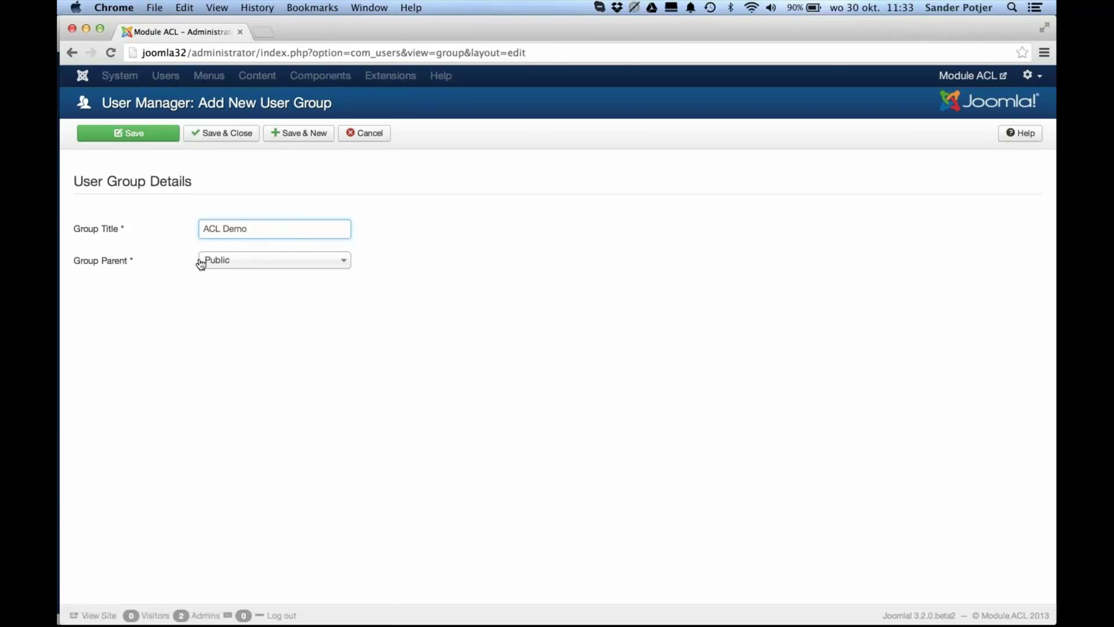
click(234, 139)
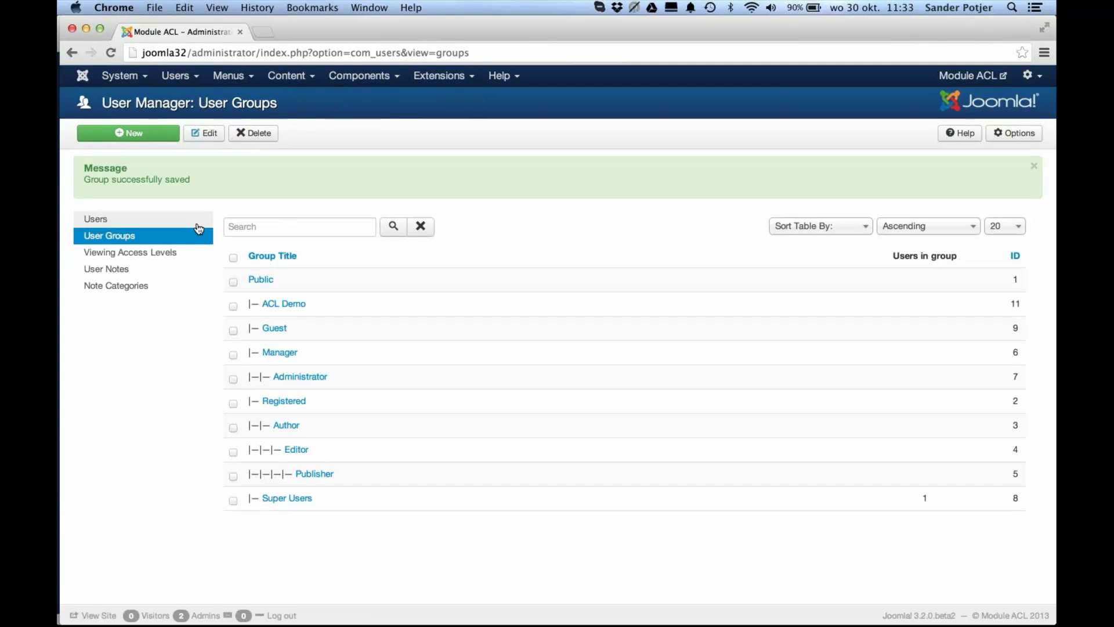
Step: Tick ACL Demo in the Registered viewing access level and save it
click(179, 258)
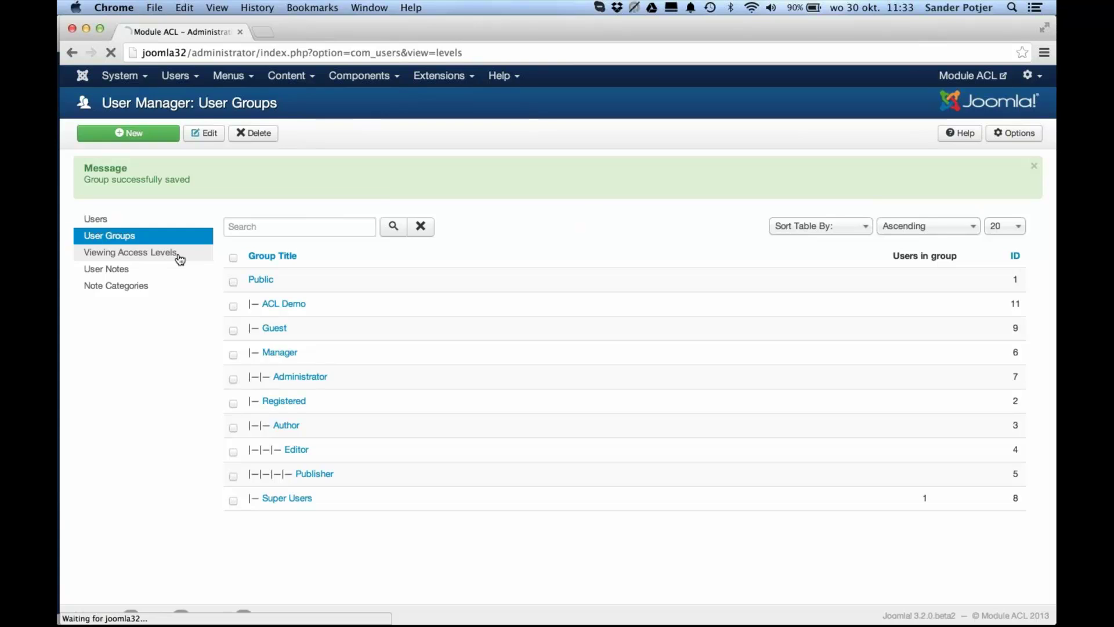
click(290, 274)
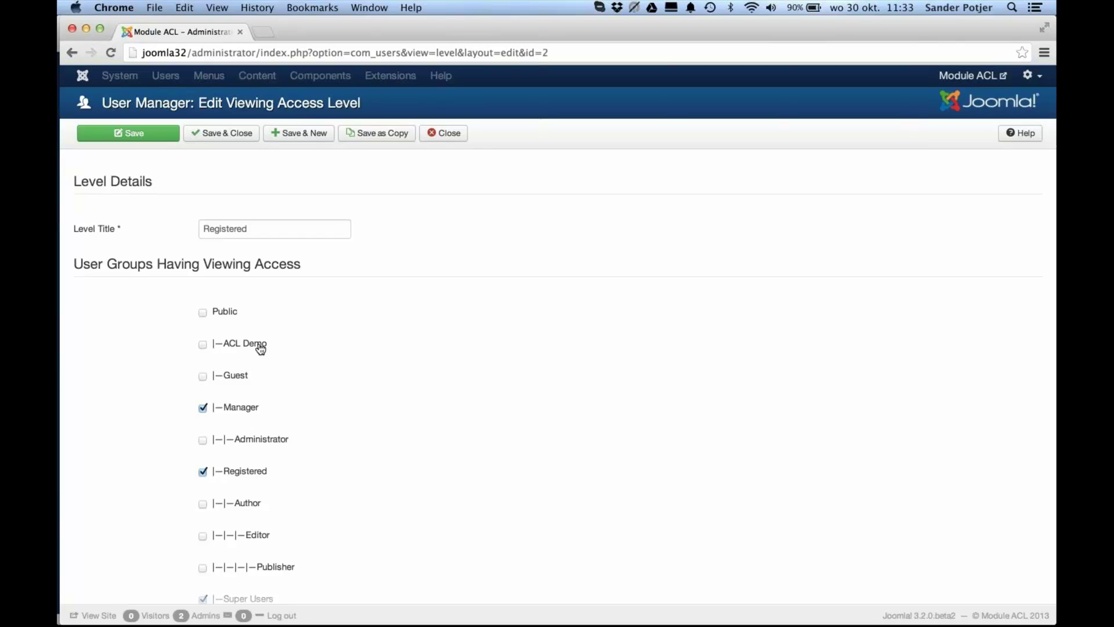
click(261, 348)
click(236, 142)
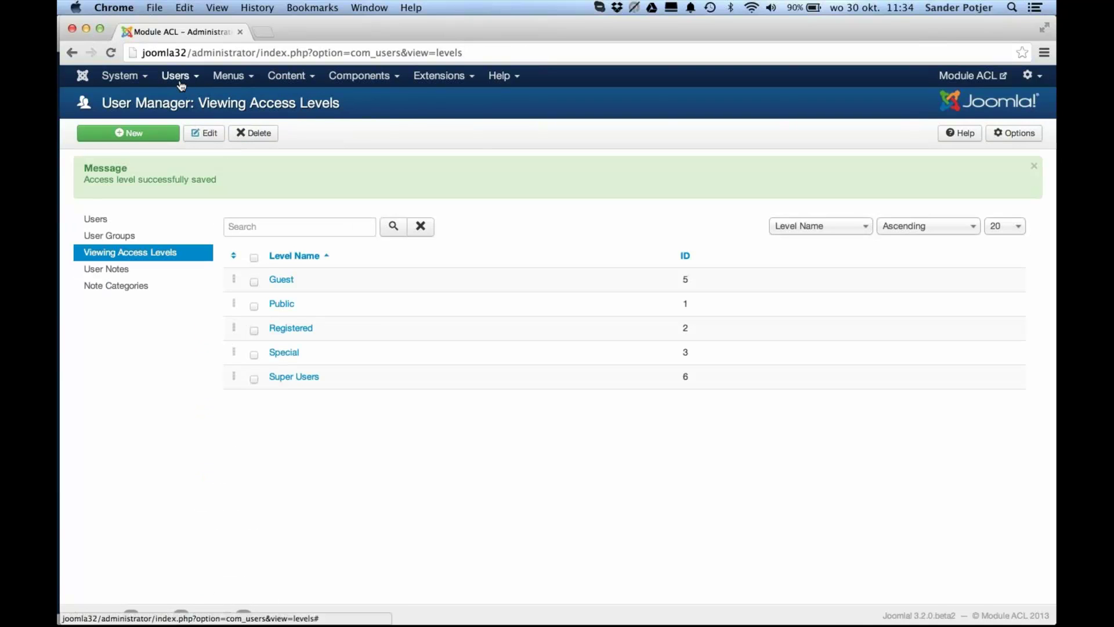
click(180, 82)
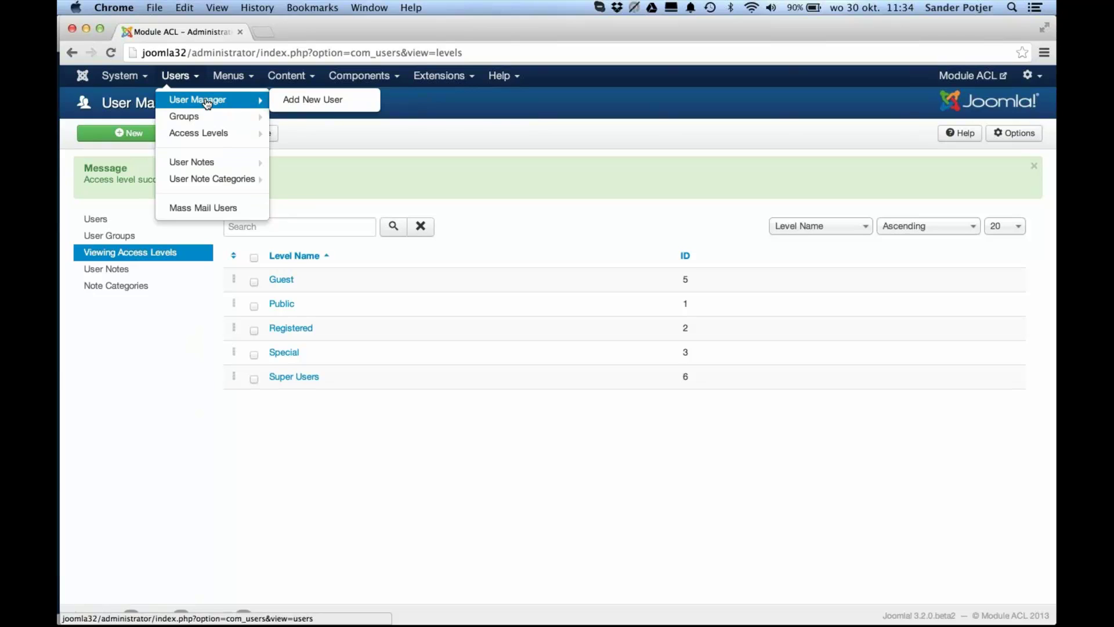
Step: Start a new user with display name Demo and login name demo
click(207, 103)
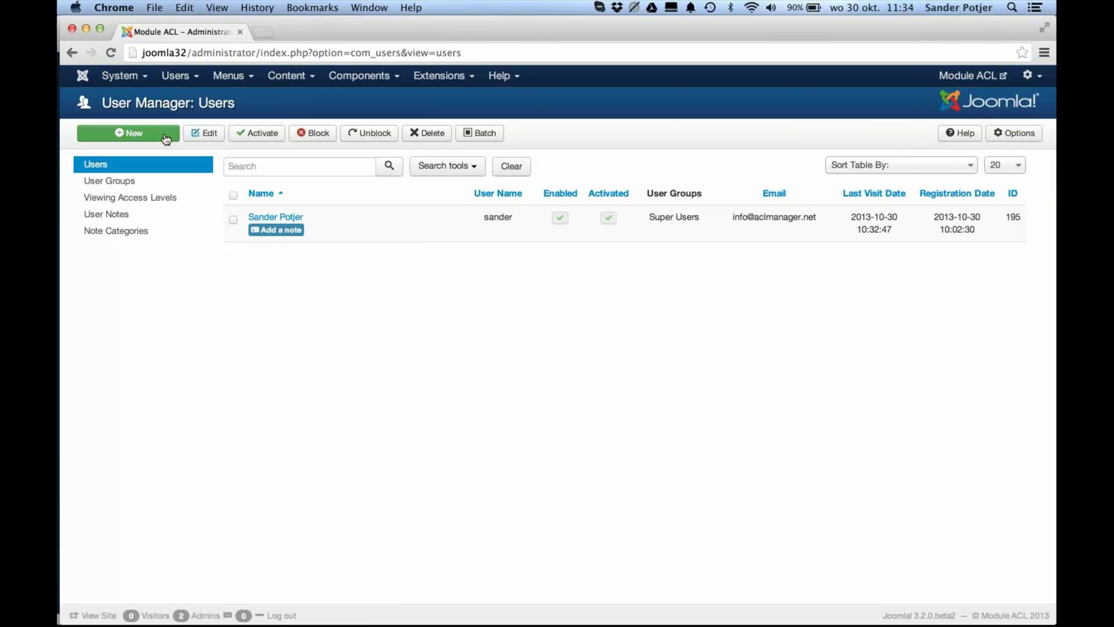
click(166, 137)
click(220, 198)
text(Demo)
key(Tab)
text(demo)
Step: Enter and confirm the new user's password, then fill in the e-mail address
key(Tab)
text(demo)
key(Tab)
text(demo)
key(Tab)
text(demo@)
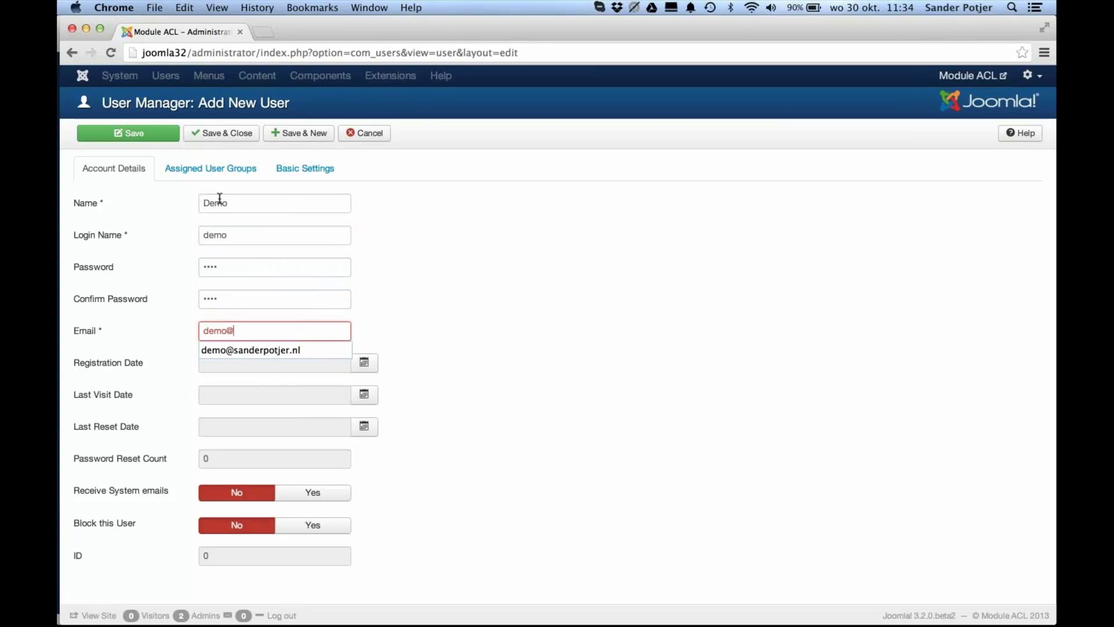
key(Down)
key(Return)
key(Tab)
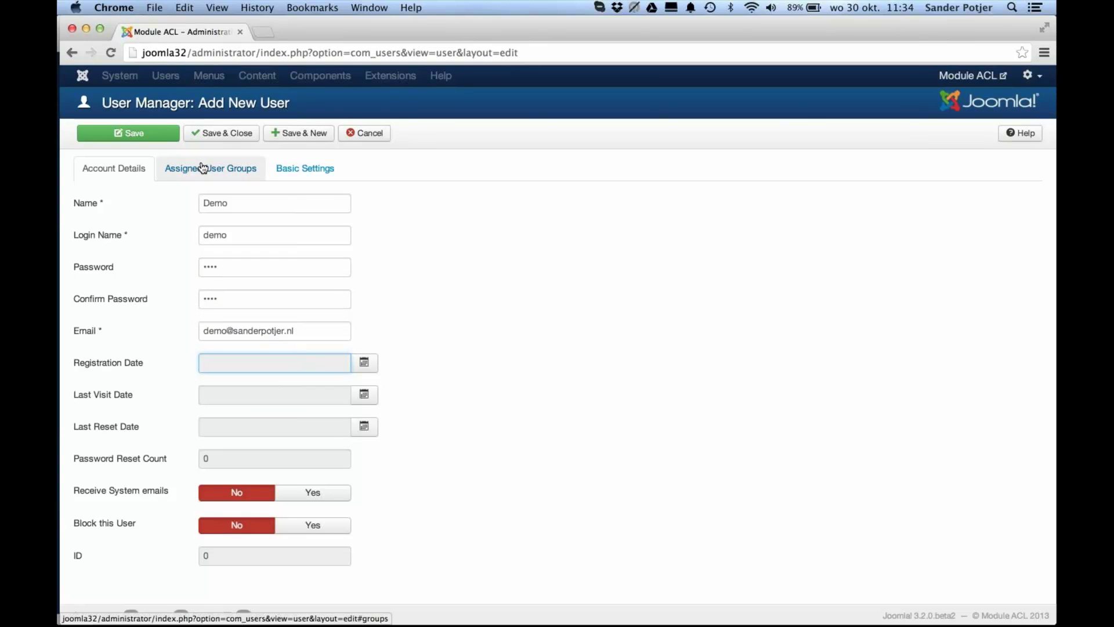
Step: Assign the user to ACL Demo only, removing Registered, and save
click(192, 176)
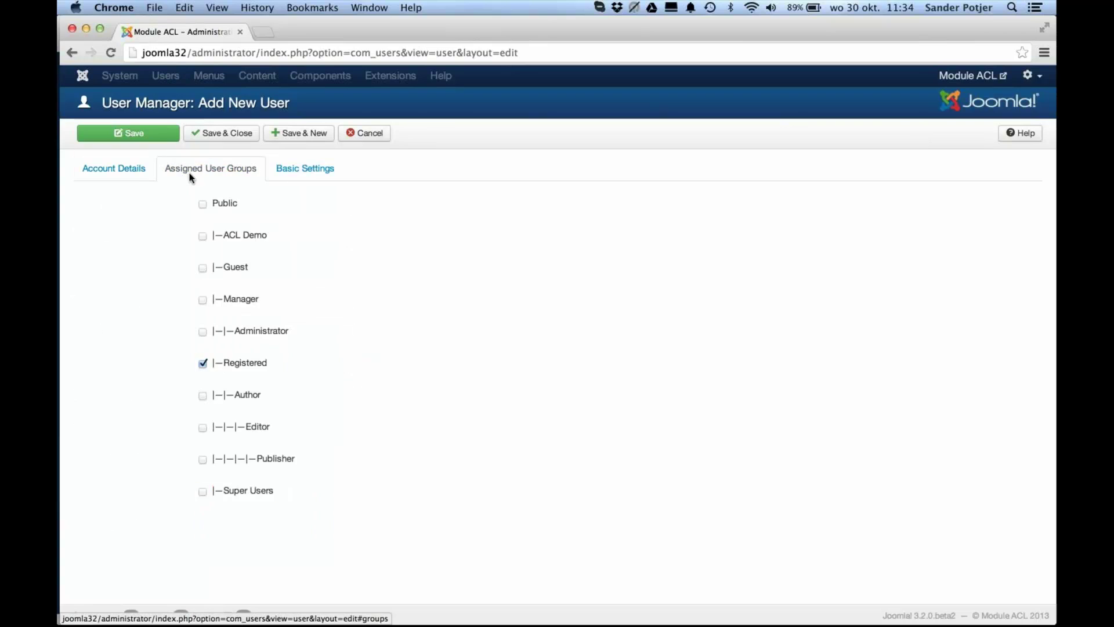
click(203, 235)
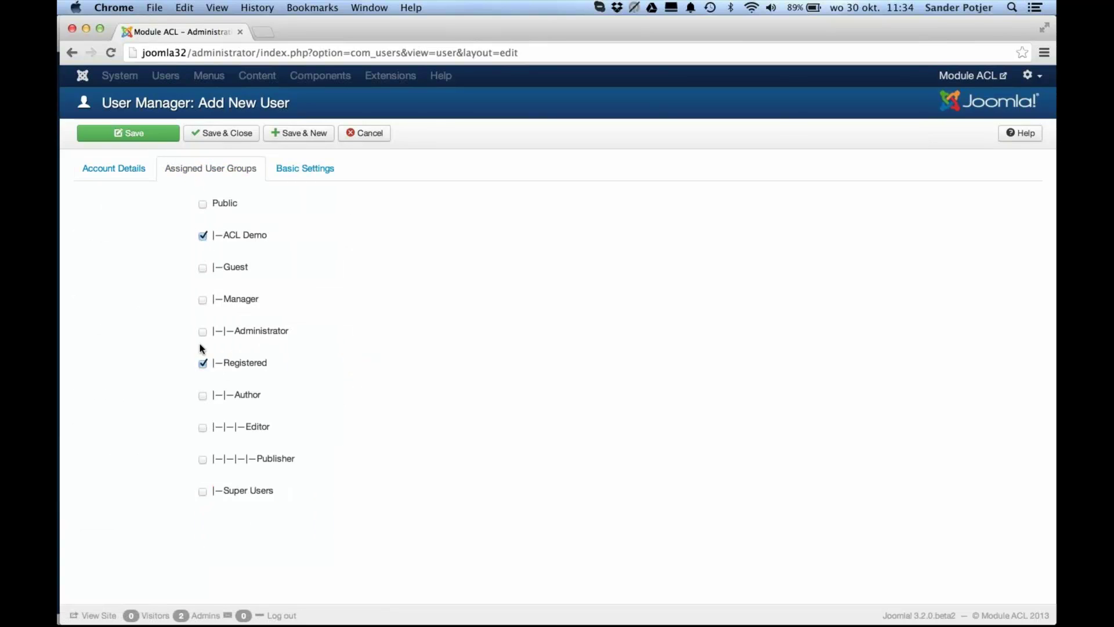
click(203, 364)
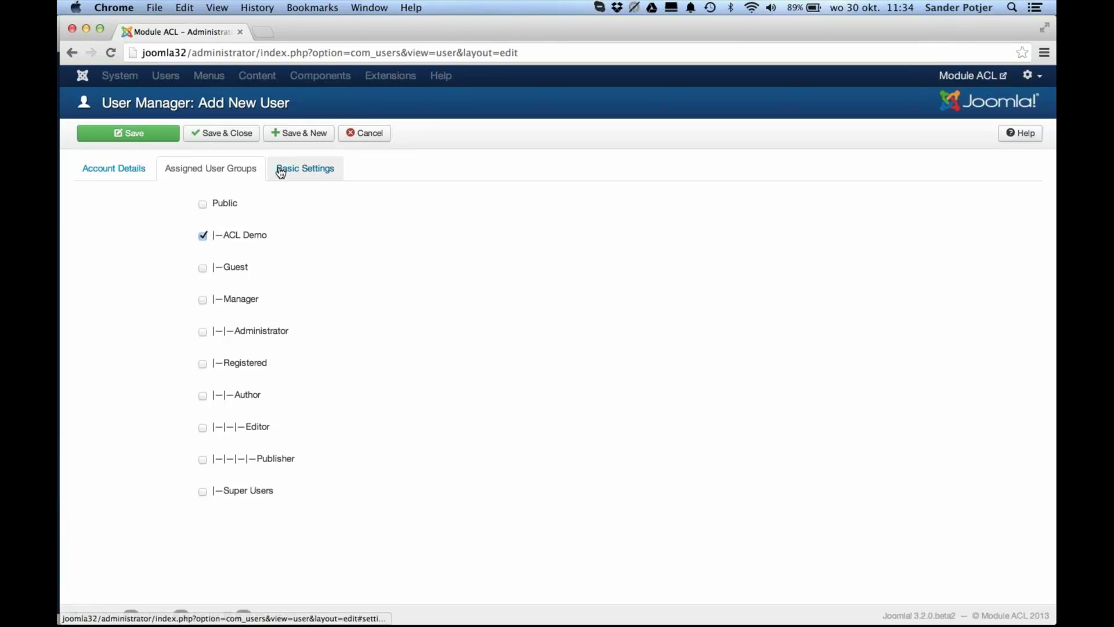
click(242, 141)
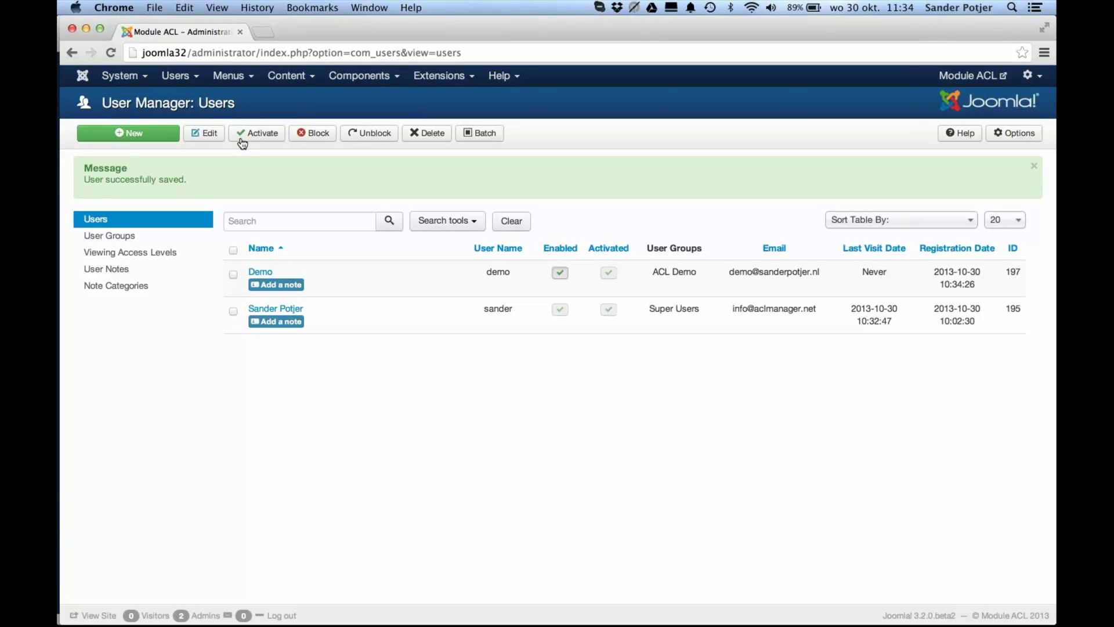
Step: Try an administrator login as demo in Safari, decline password saving, and return to Chrome
key(super+Tab)
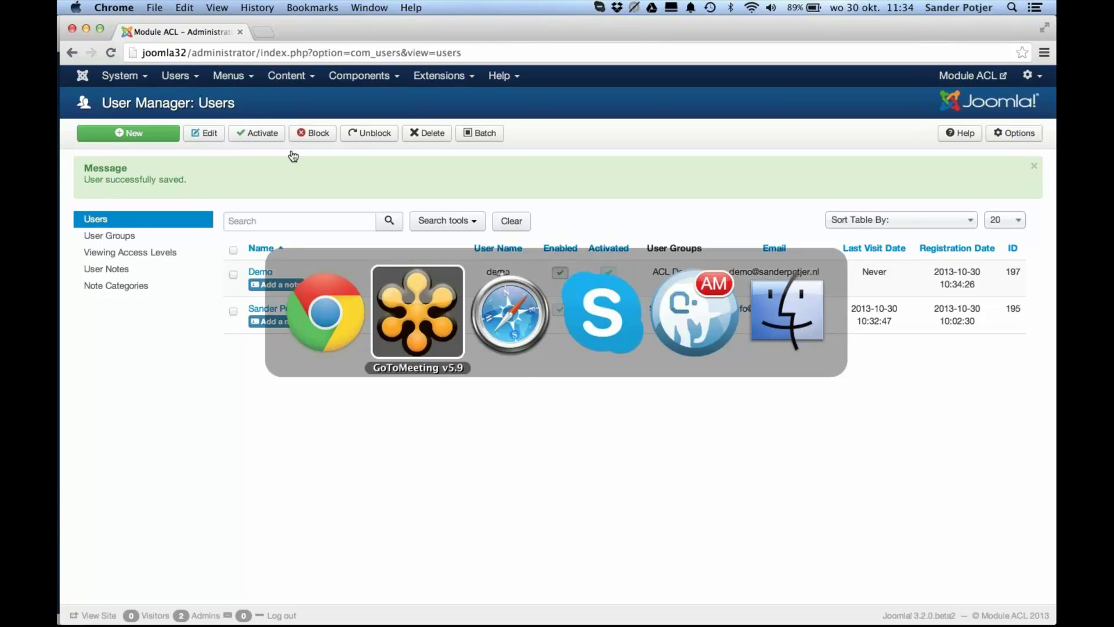
click(503, 322)
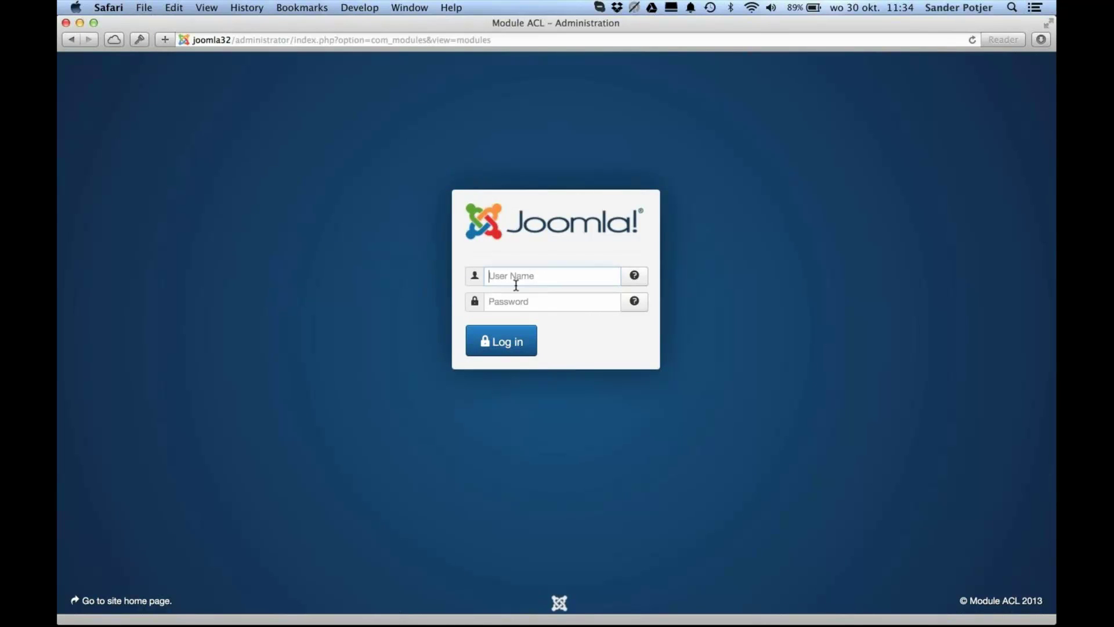
text(demo)
key(Tab)
text(demo)
click(516, 336)
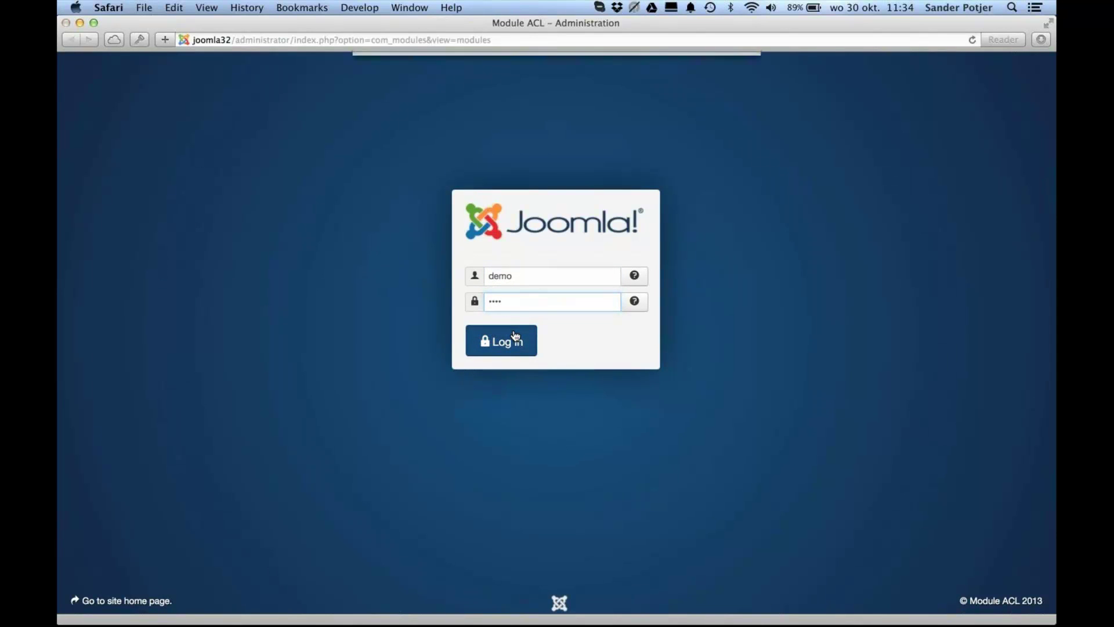
click(607, 131)
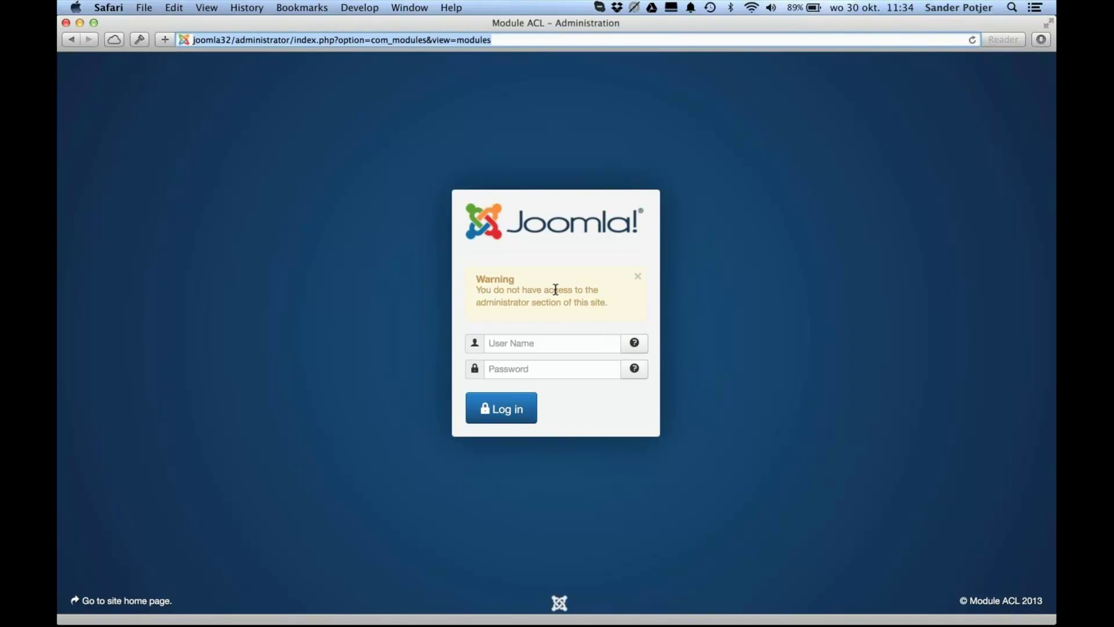
key(super+Tab)
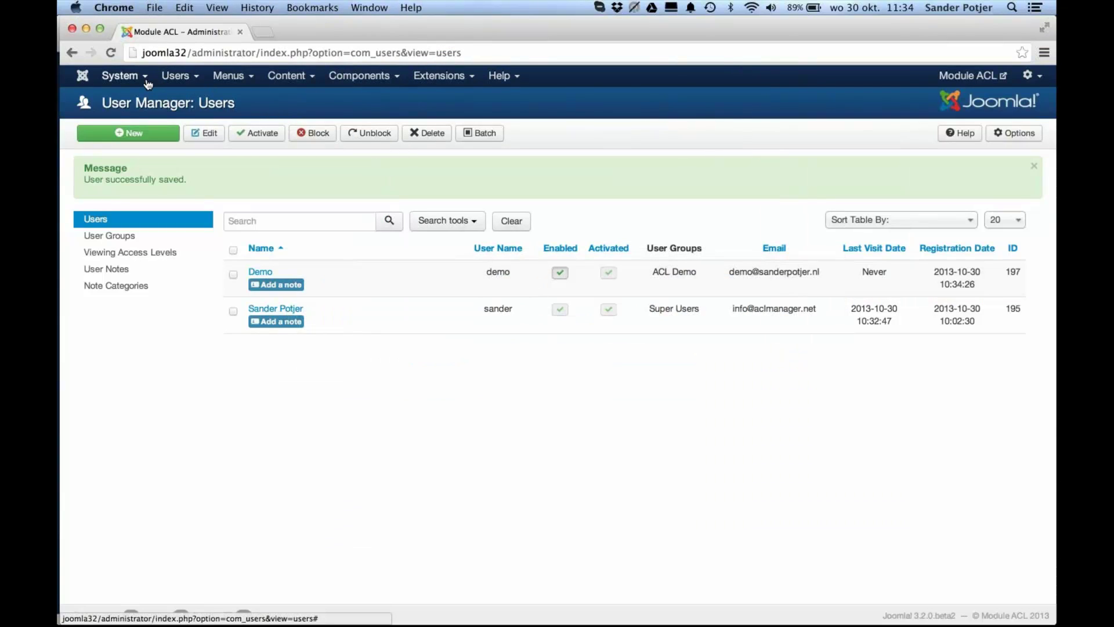
Step: Allow Site Login and Admin Login for ACL Demo in Global Configuration permissions and save
click(144, 81)
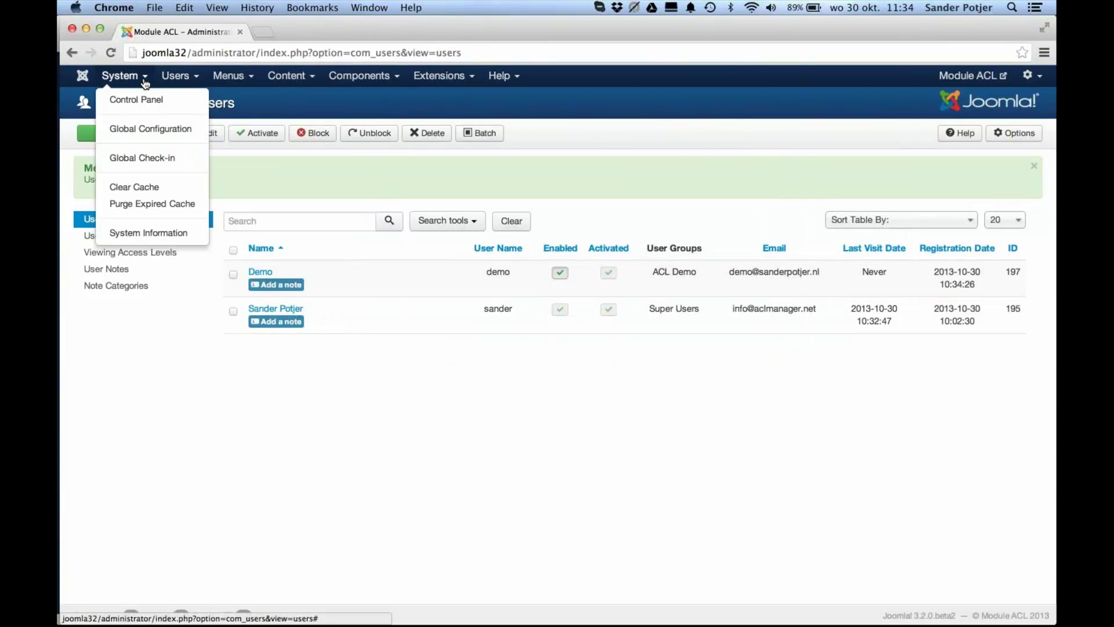
click(137, 129)
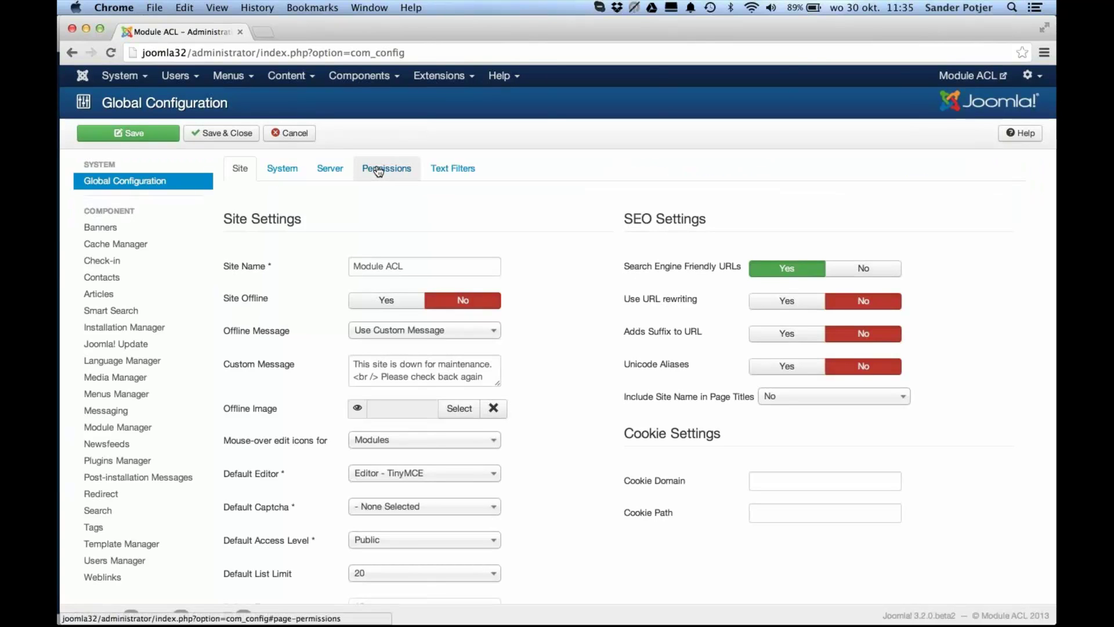
click(379, 169)
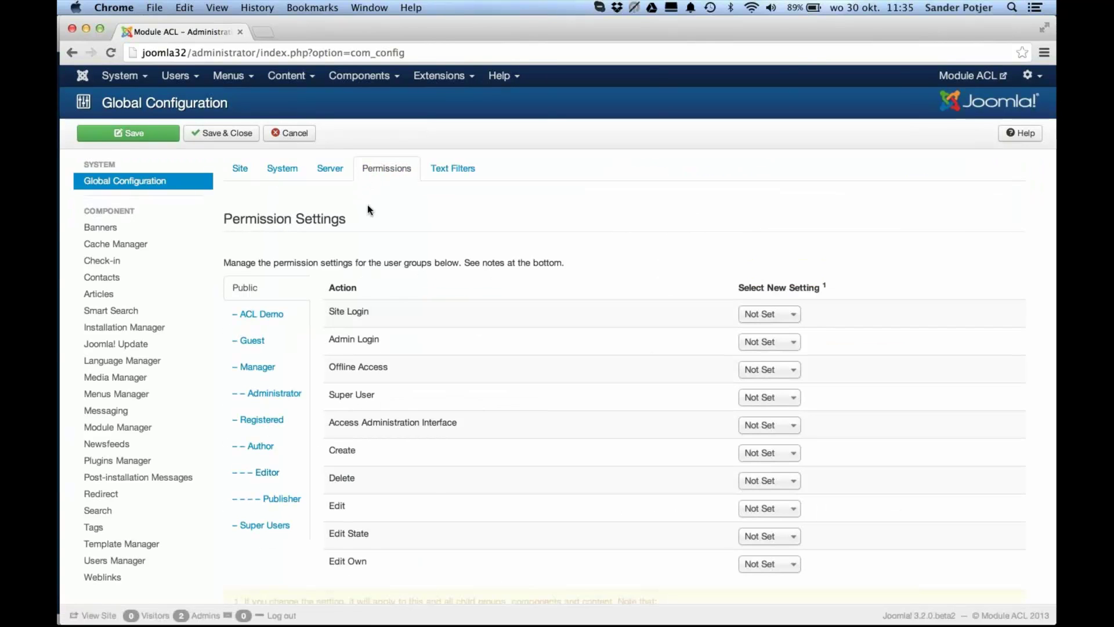
scroll(369, 209, down, 3)
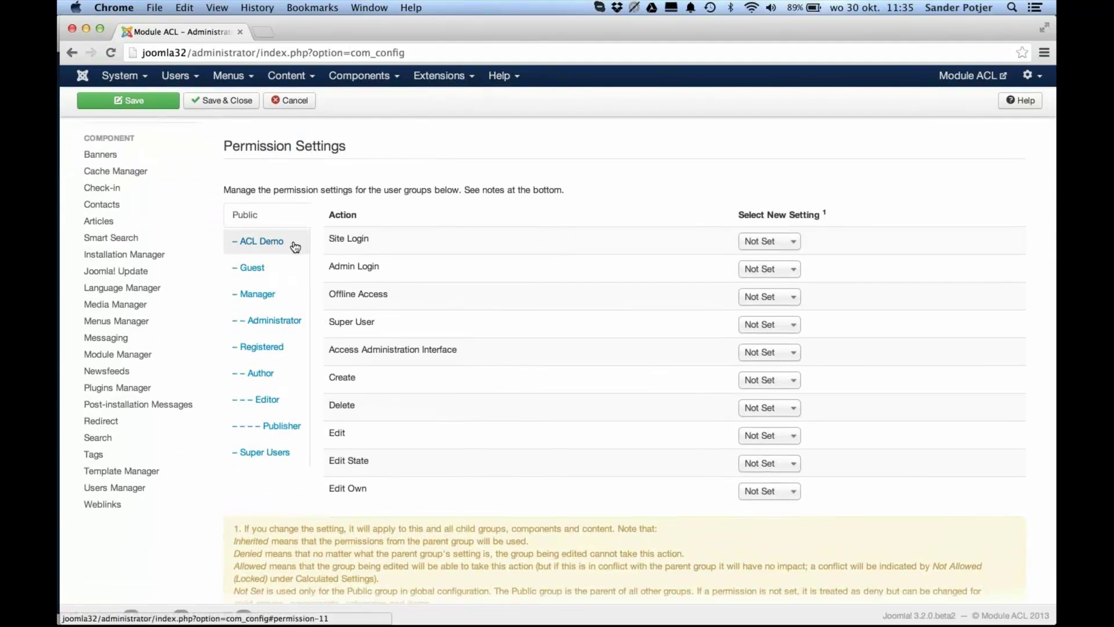
click(296, 247)
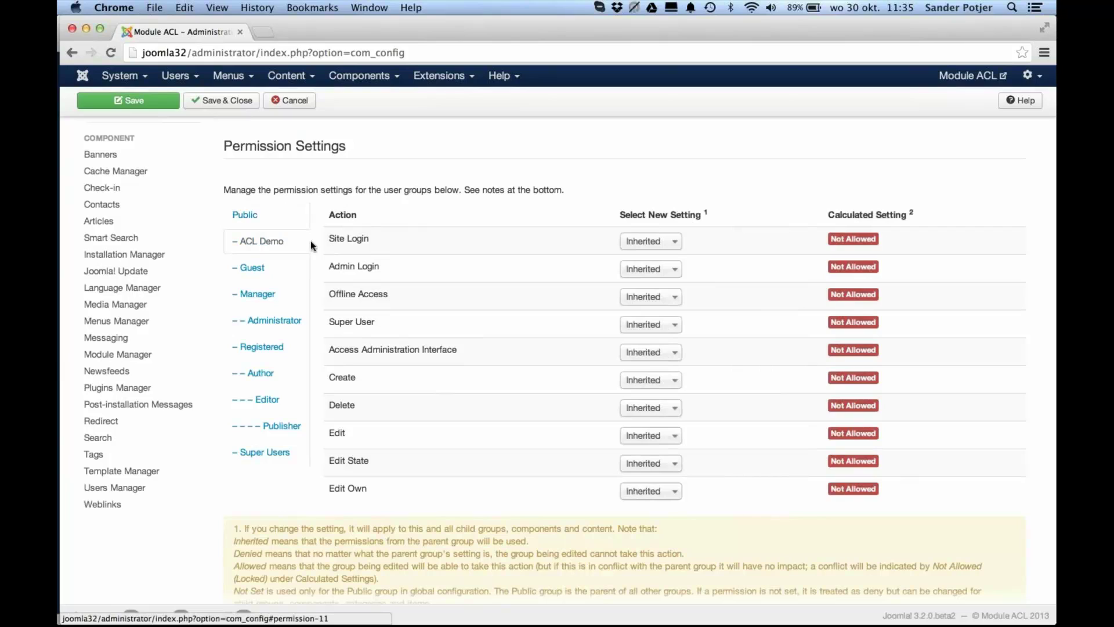
click(650, 269)
click(642, 305)
click(650, 242)
click(650, 281)
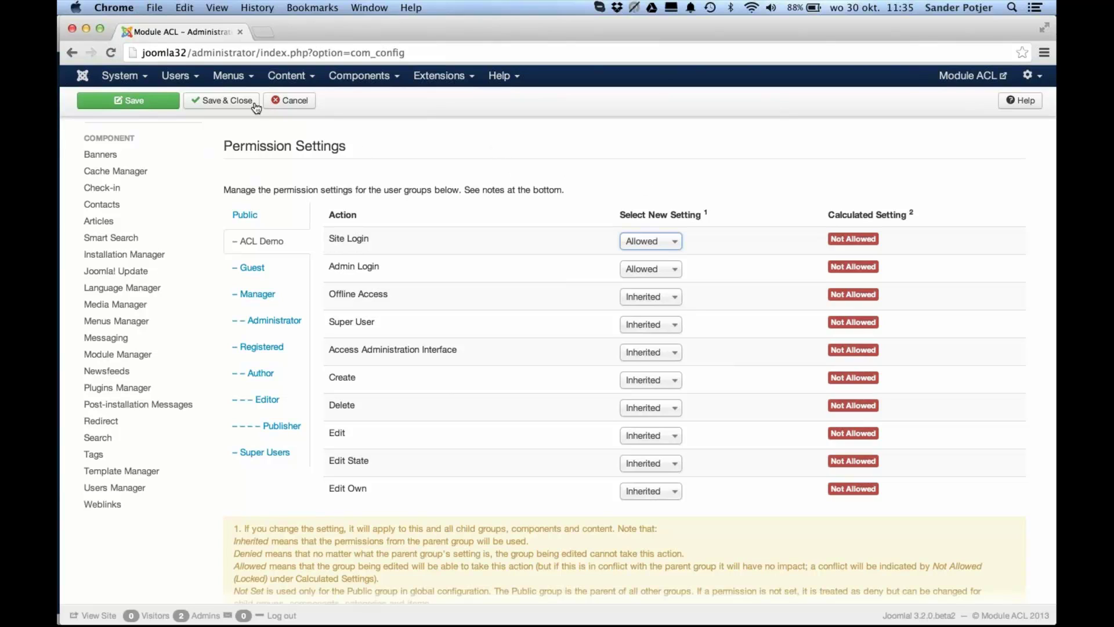
click(173, 100)
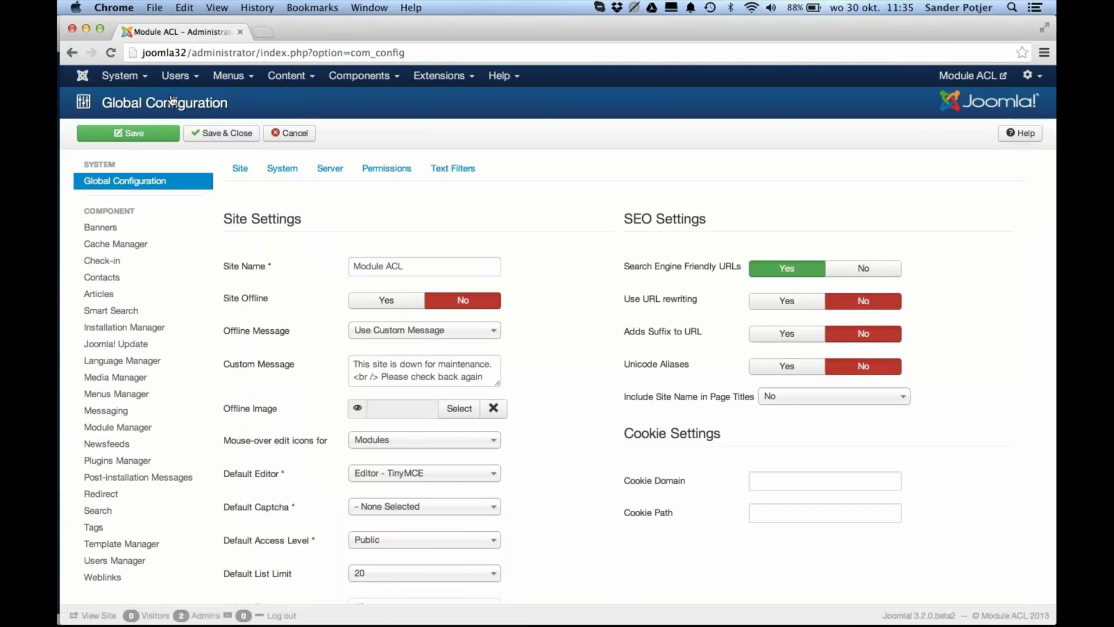
Step: Log into the administrator back end in Safari as the demo account
key(super+Tab)
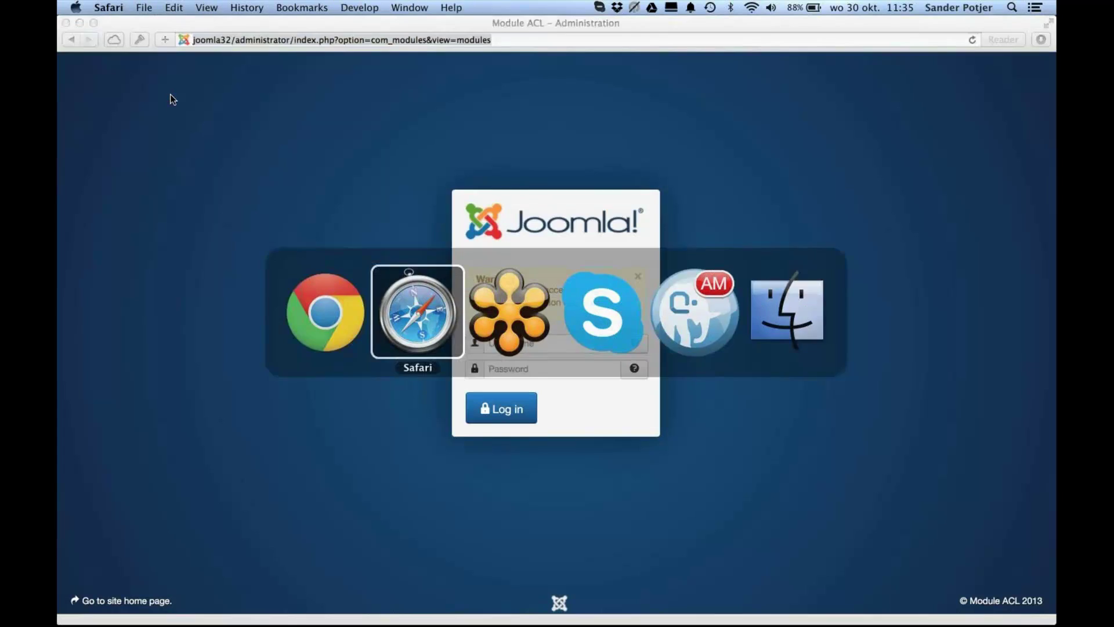
text(demo)
key(Tab)
text(demo)
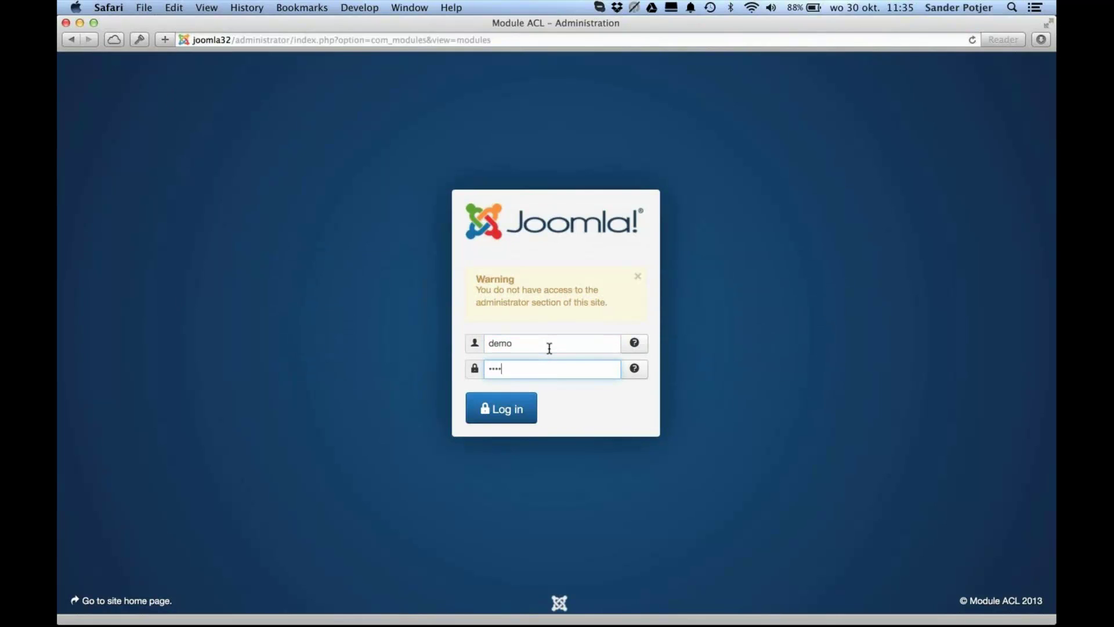
key(BackSpace)
key(BackSpace)
key(BackSpace)
key(BackSpace)
key(BackSpace)
text(demo)
click(503, 410)
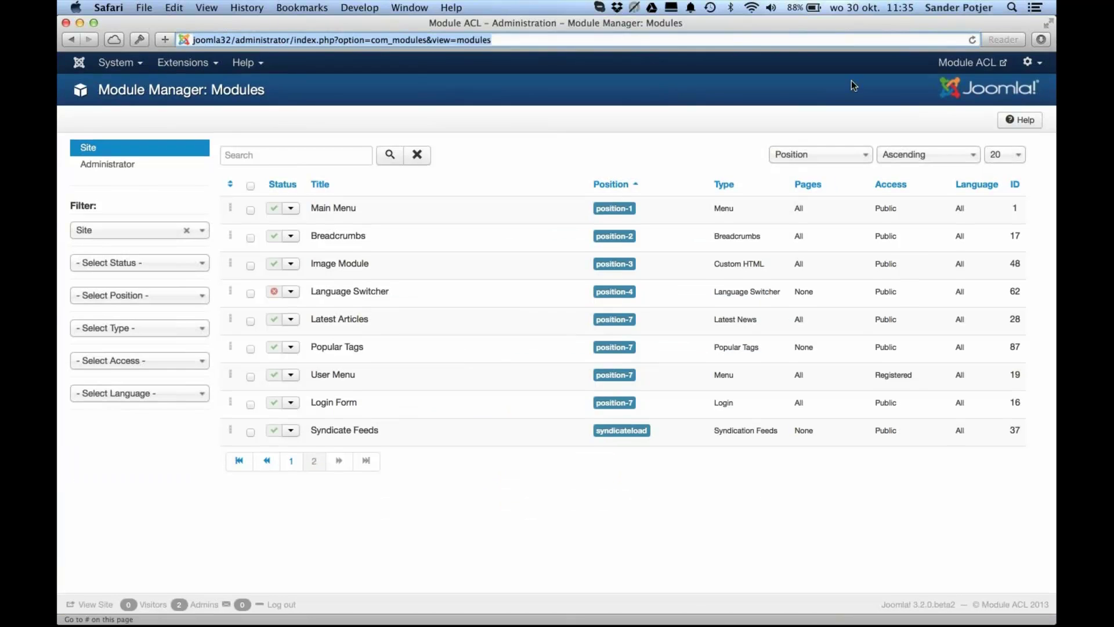
Step: Open the demo user's Control Panel, offering only Module Manager, then return to Chrome
click(113, 63)
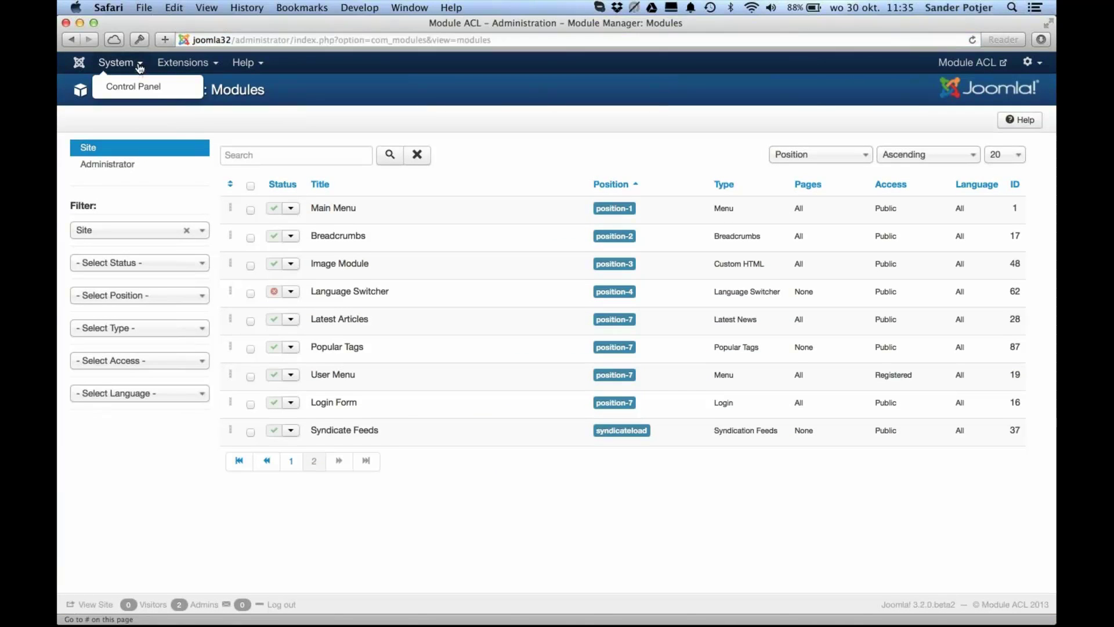
click(137, 86)
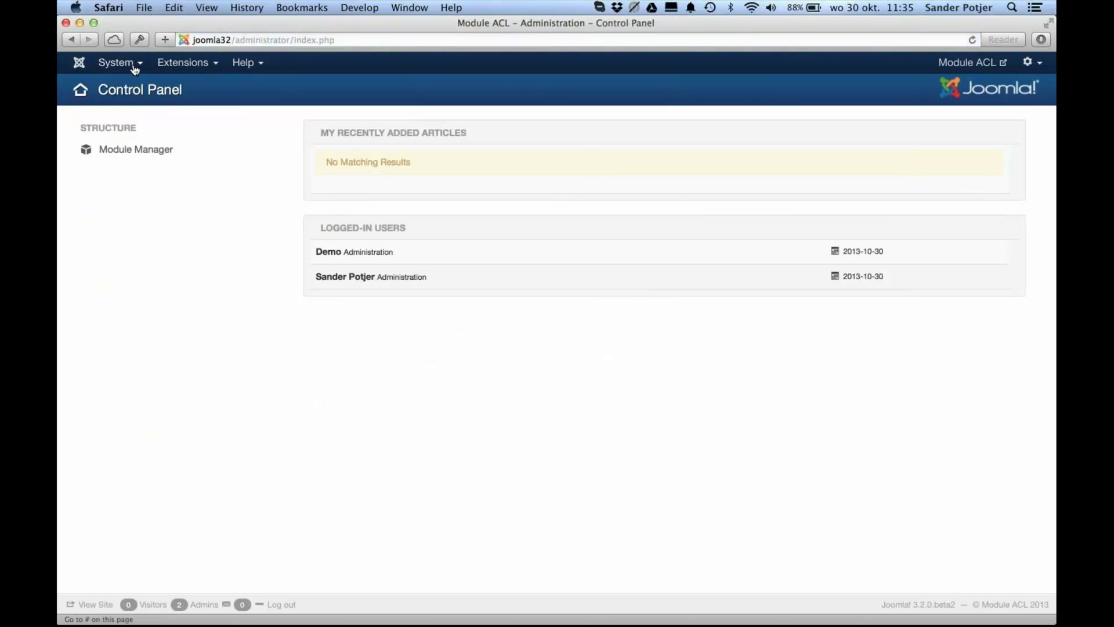
mouse_move(187, 74)
mouse_move(130, 63)
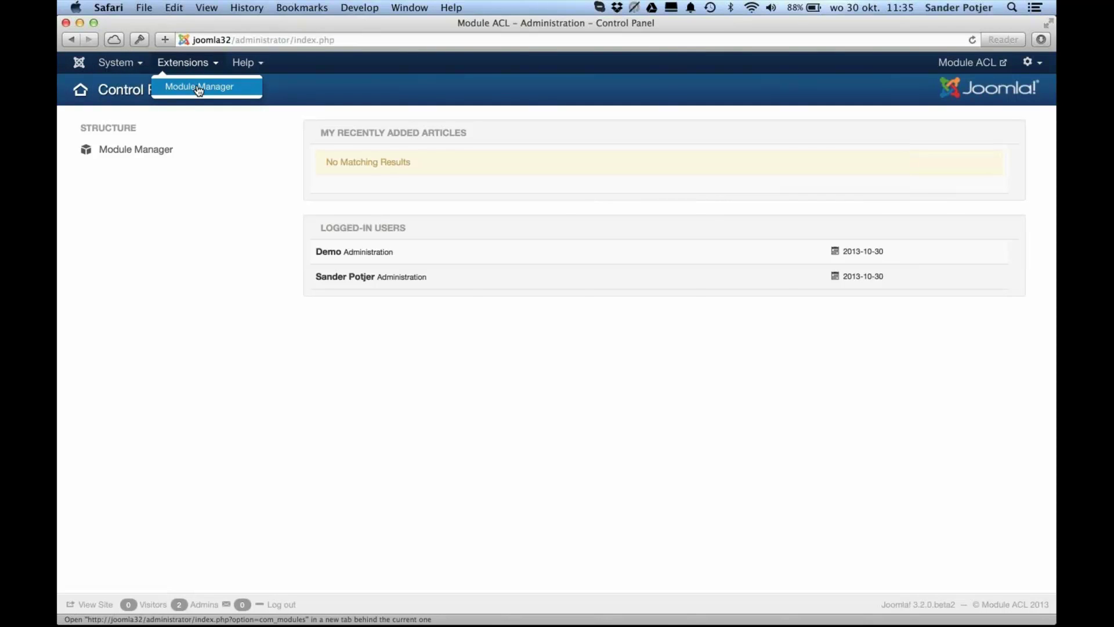
key(super+Tab)
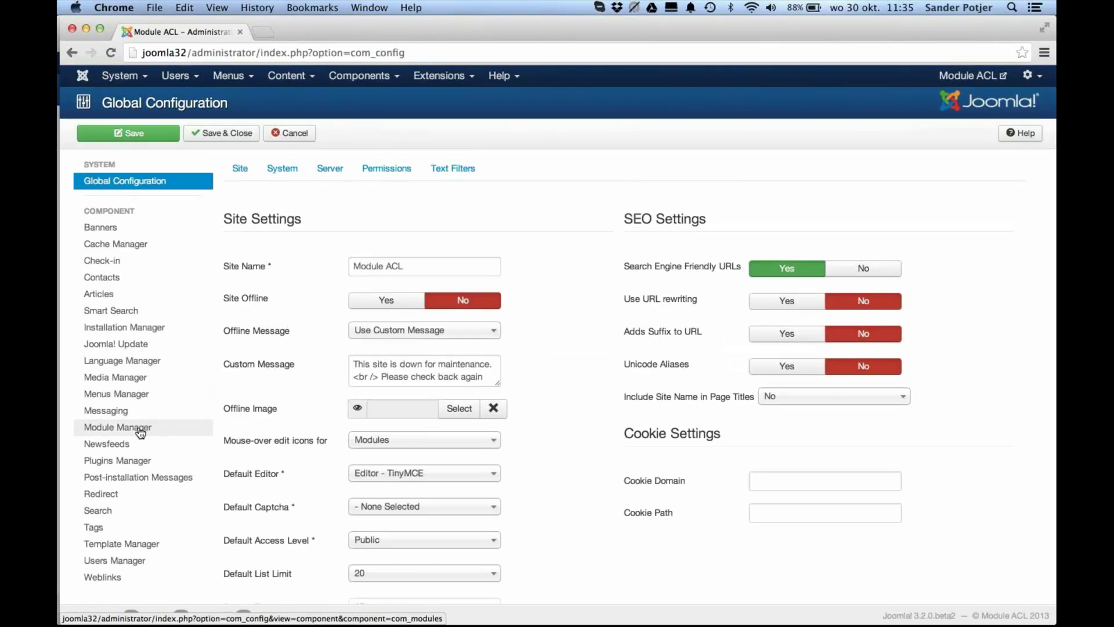
Step: Reset Public's Access Administration Interface for modules to Inherited and save
click(139, 432)
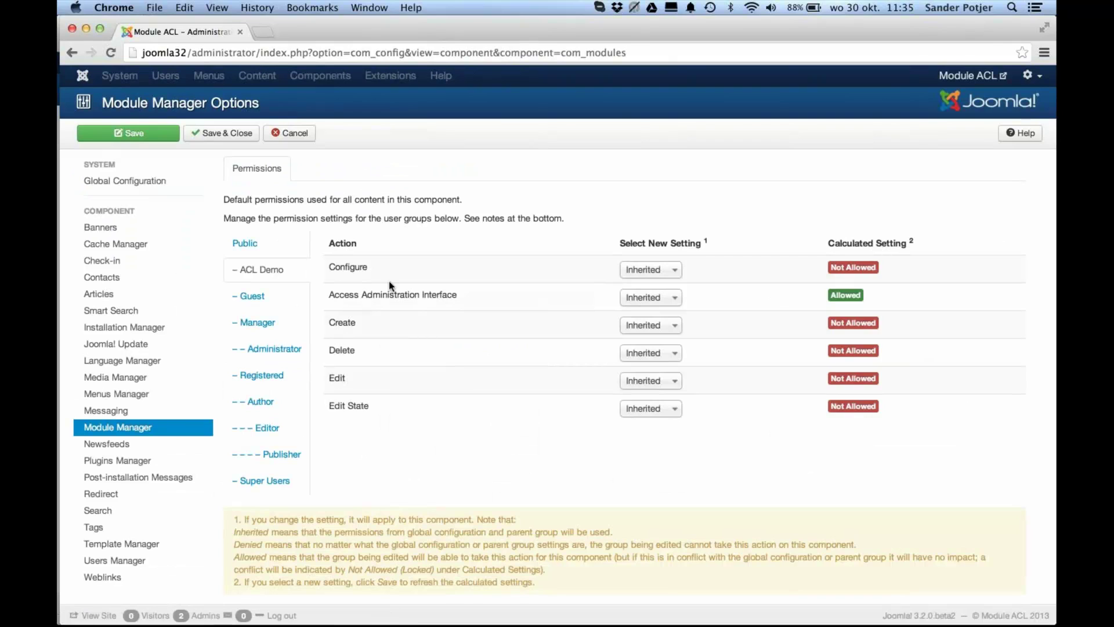
click(277, 247)
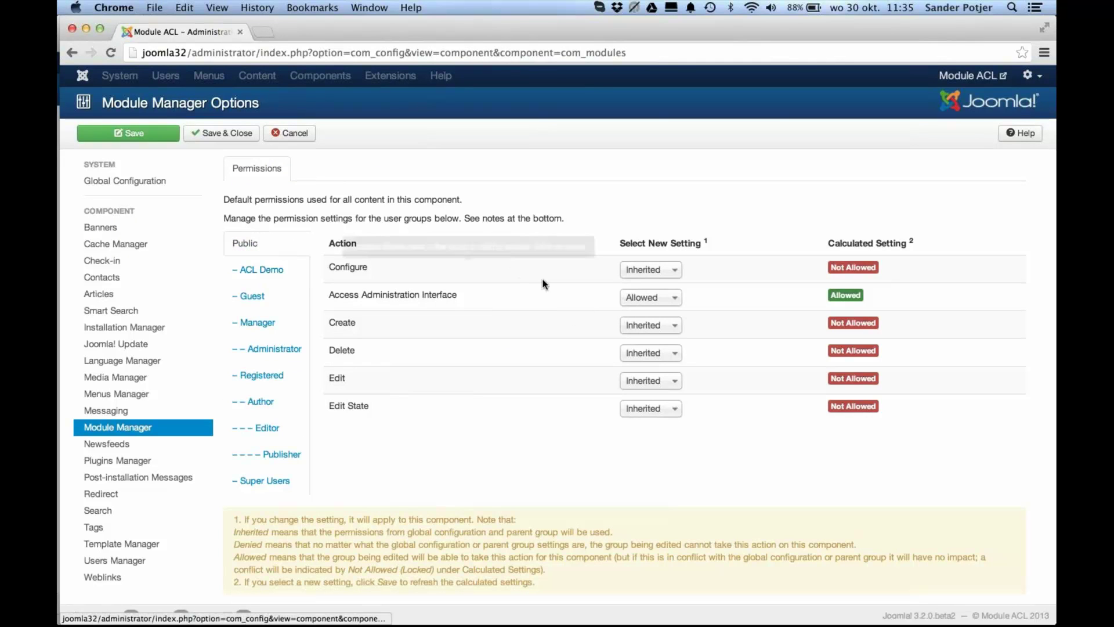
click(645, 298)
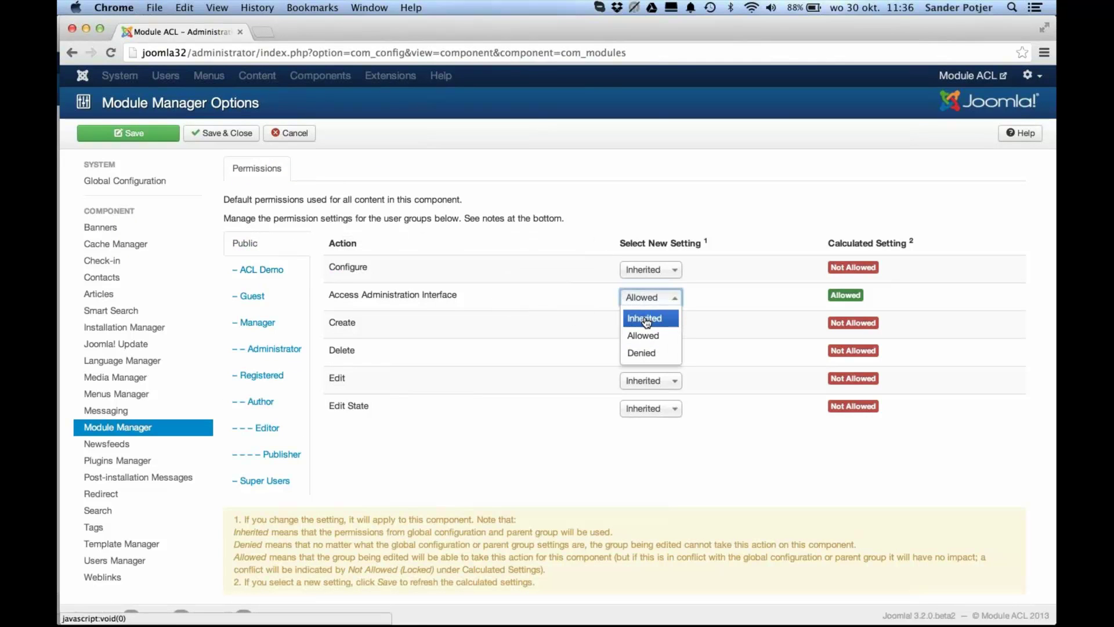
click(646, 321)
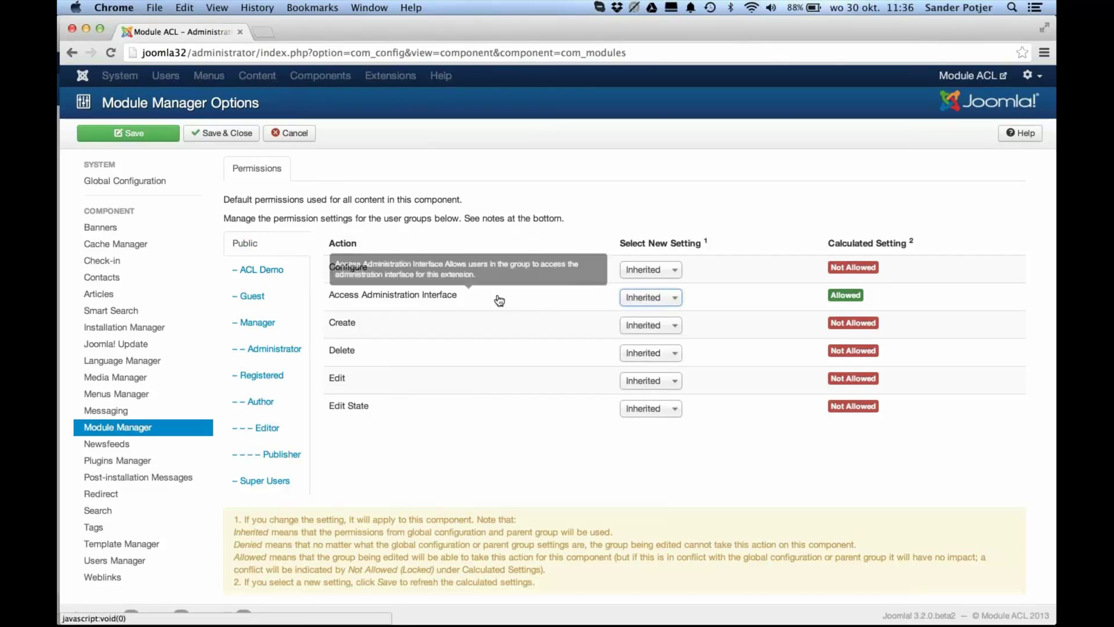
click(156, 135)
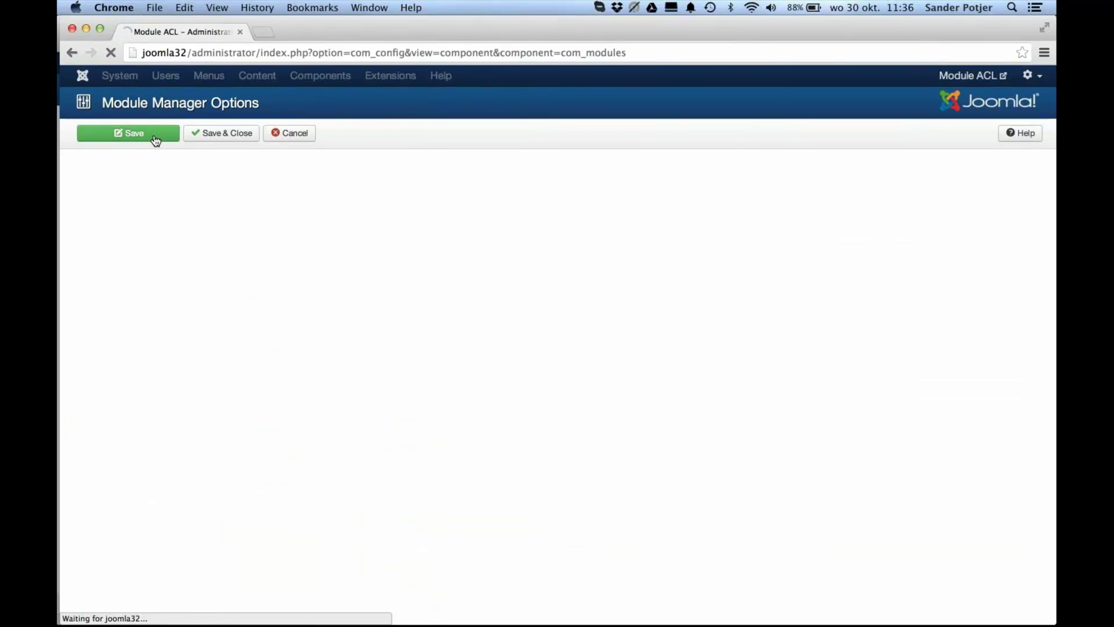
key(super+Tab)
Step: Check the demo user's System menu, then return to the administrator's Module Manager permissions
key(super+r)
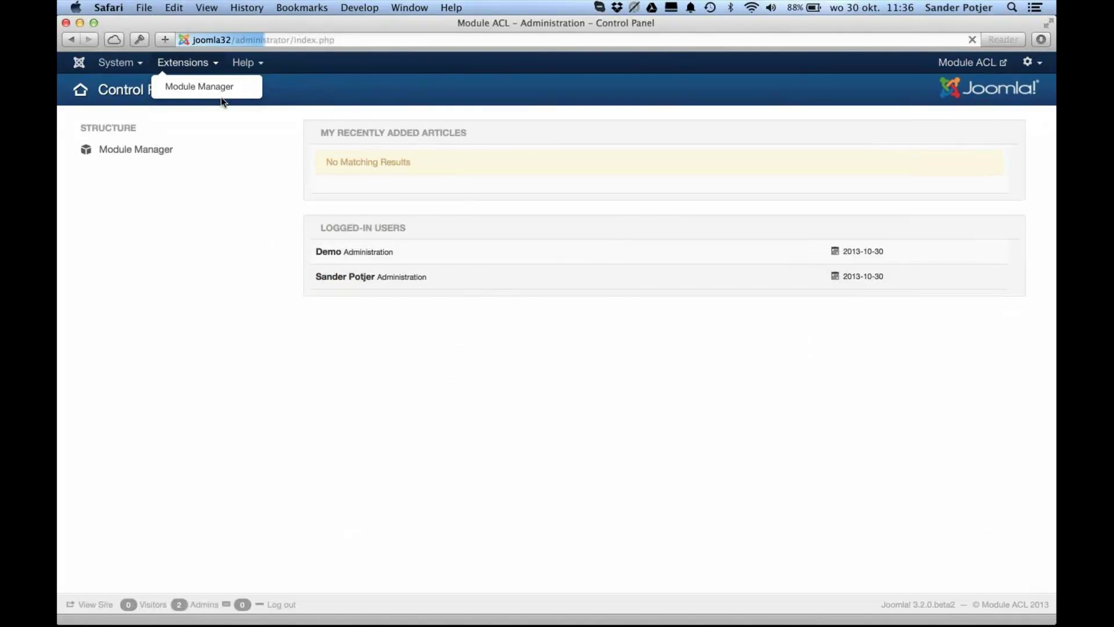
click(135, 68)
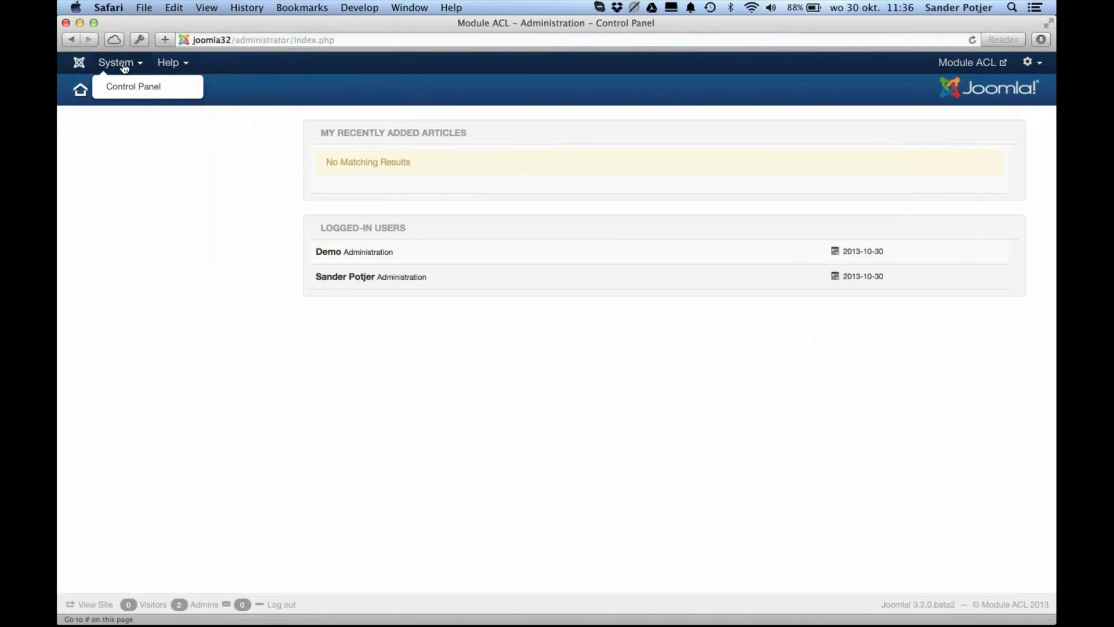
click(123, 68)
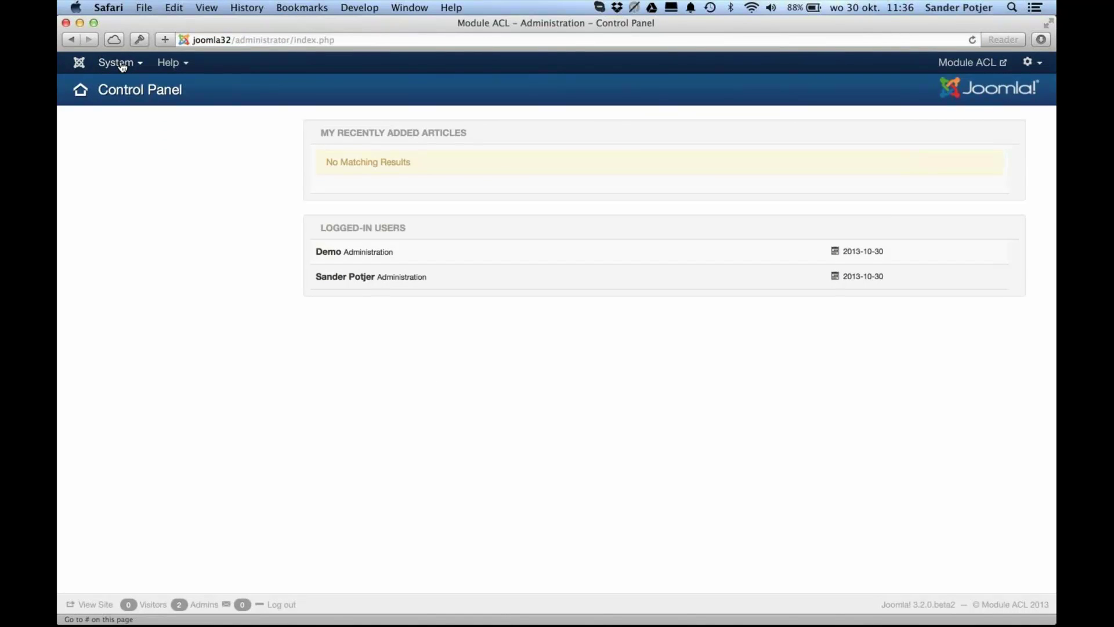
key(super)
key(super+Tab)
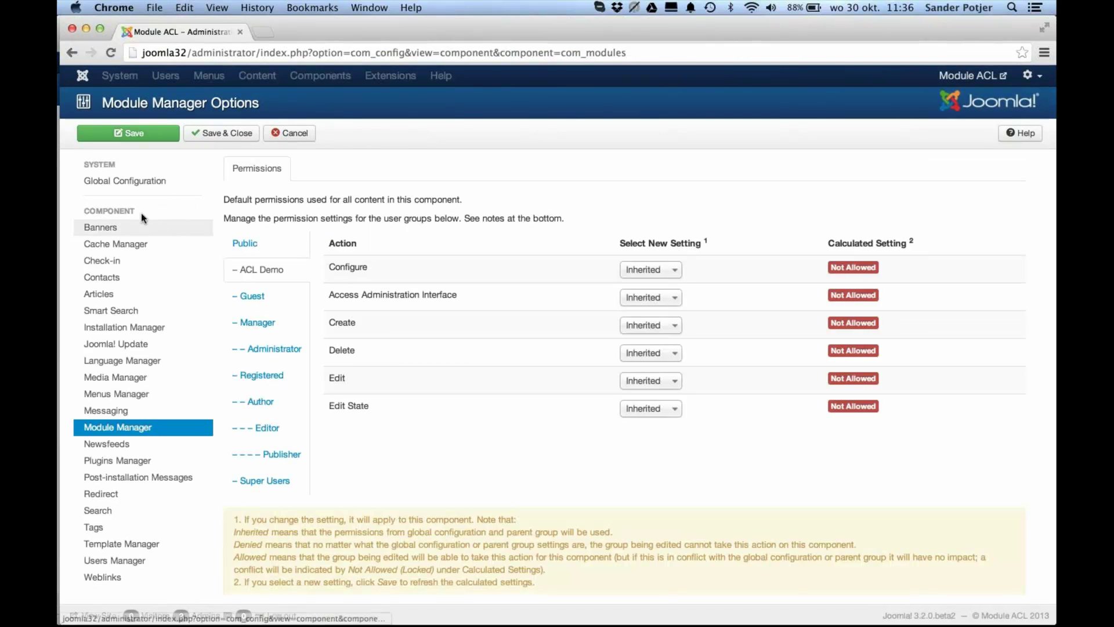
Step: Reload the Module Manager options and compare the Public, Manager, Super Users and ACL Demo module permissions
click(129, 434)
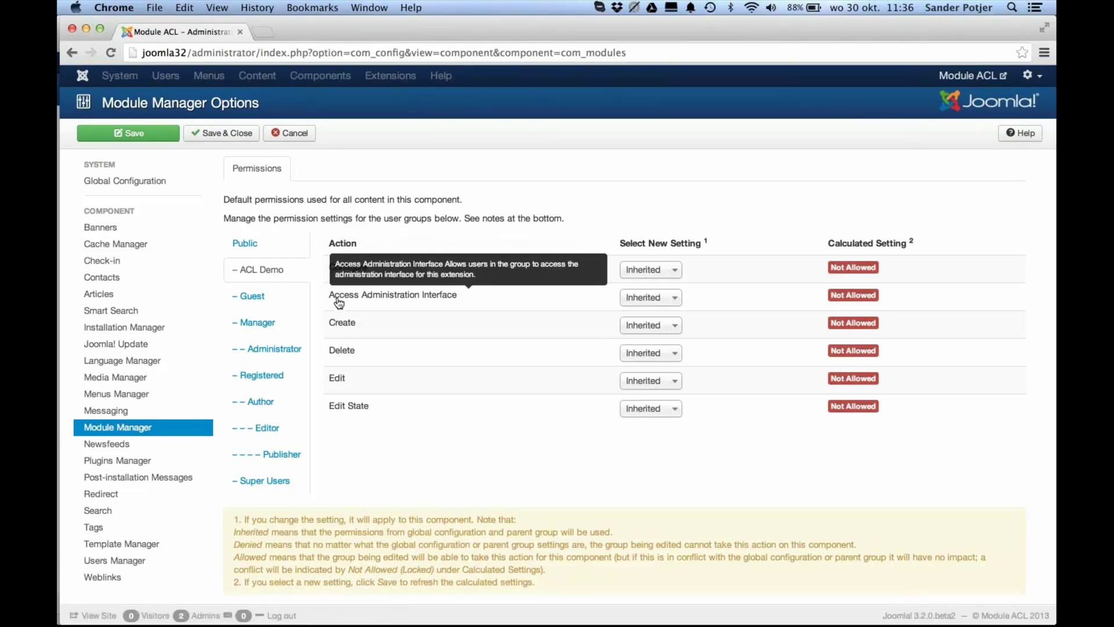
click(281, 249)
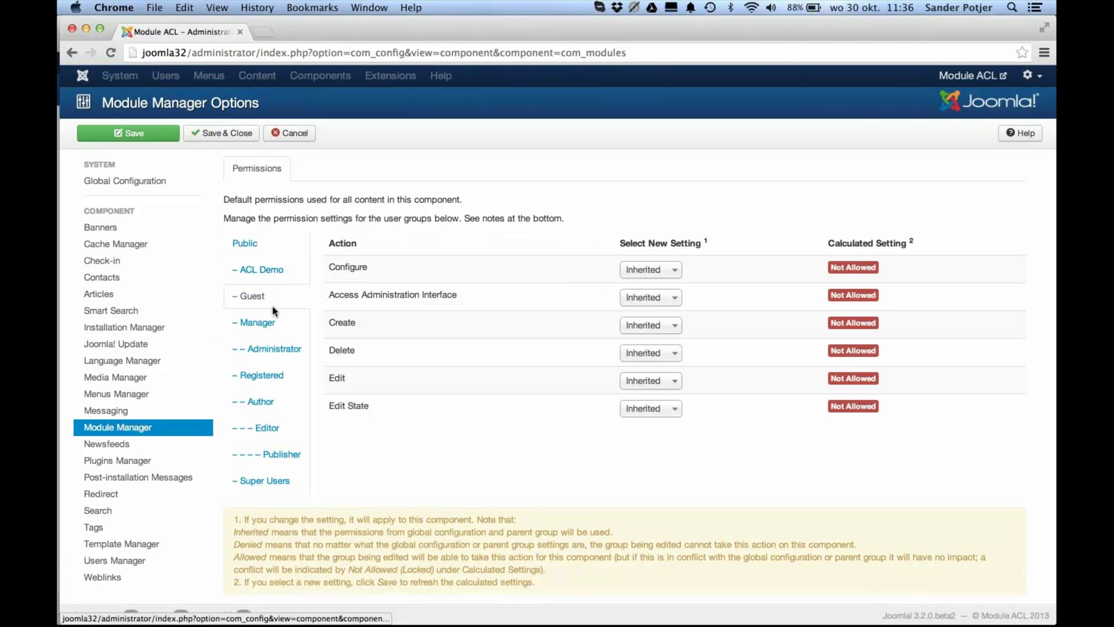
click(272, 323)
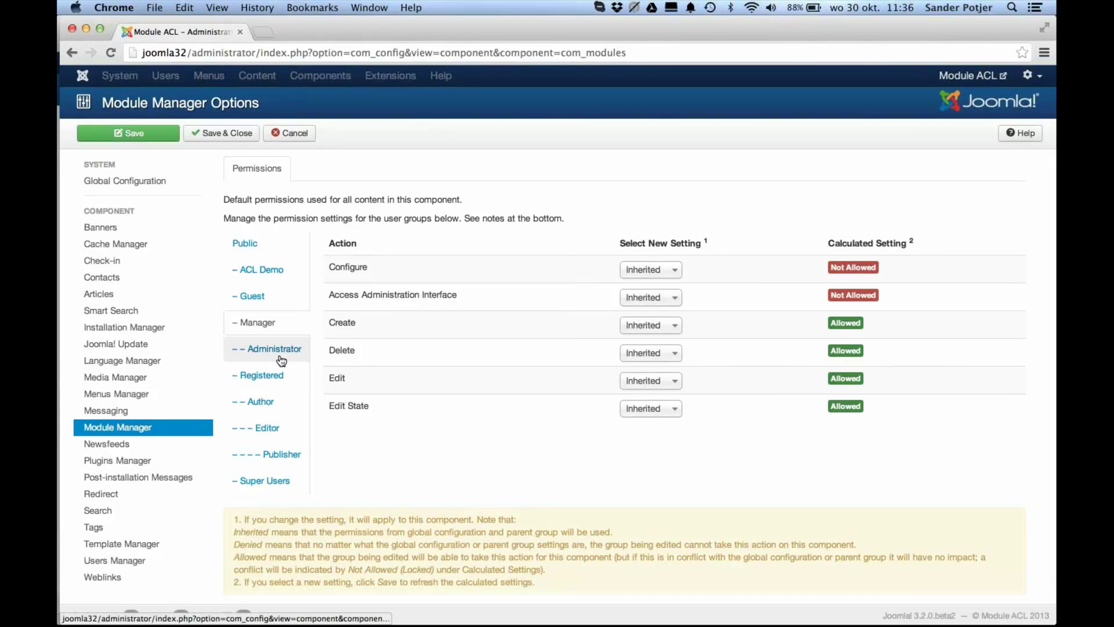
click(256, 480)
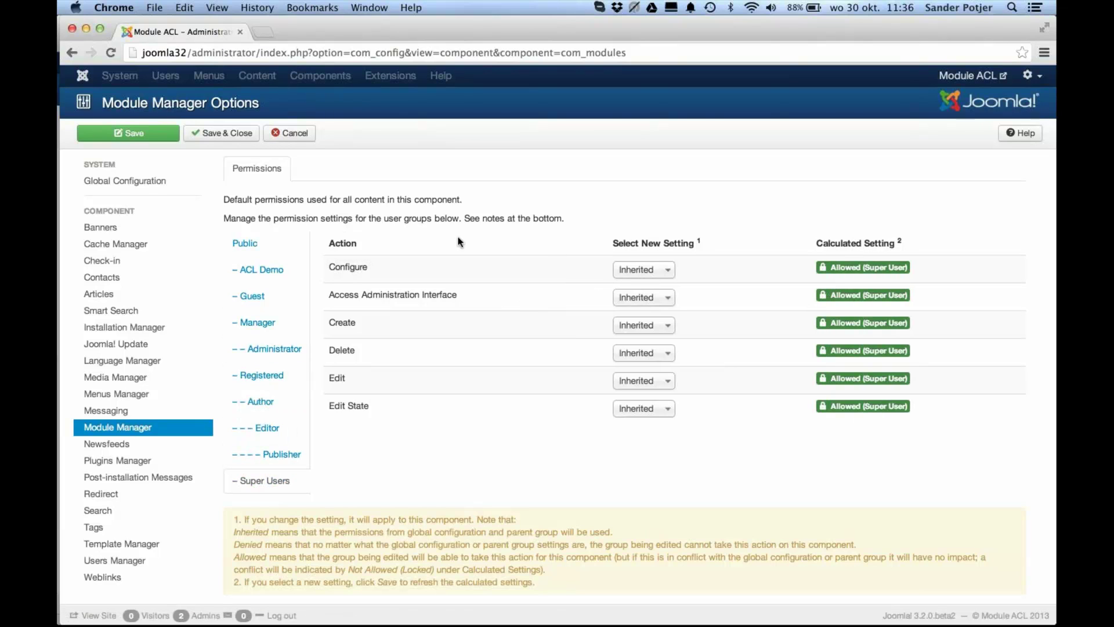
click(290, 271)
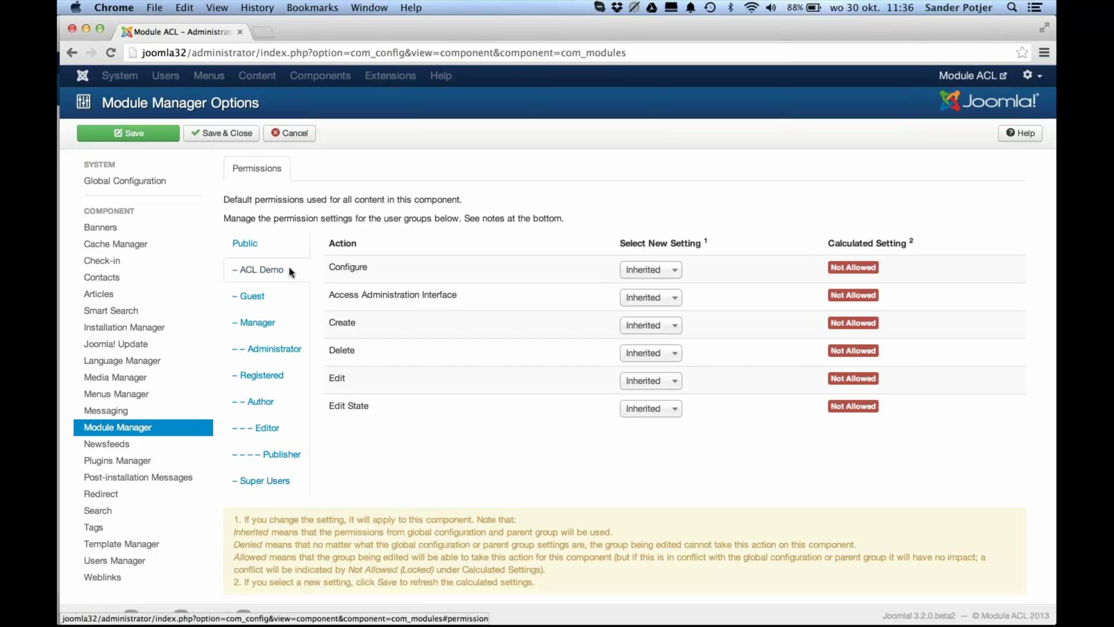
Step: Set ACL Demo's Access Administration Interface to Allowed and save, then check the demo user's Extensions menu
click(635, 298)
click(646, 340)
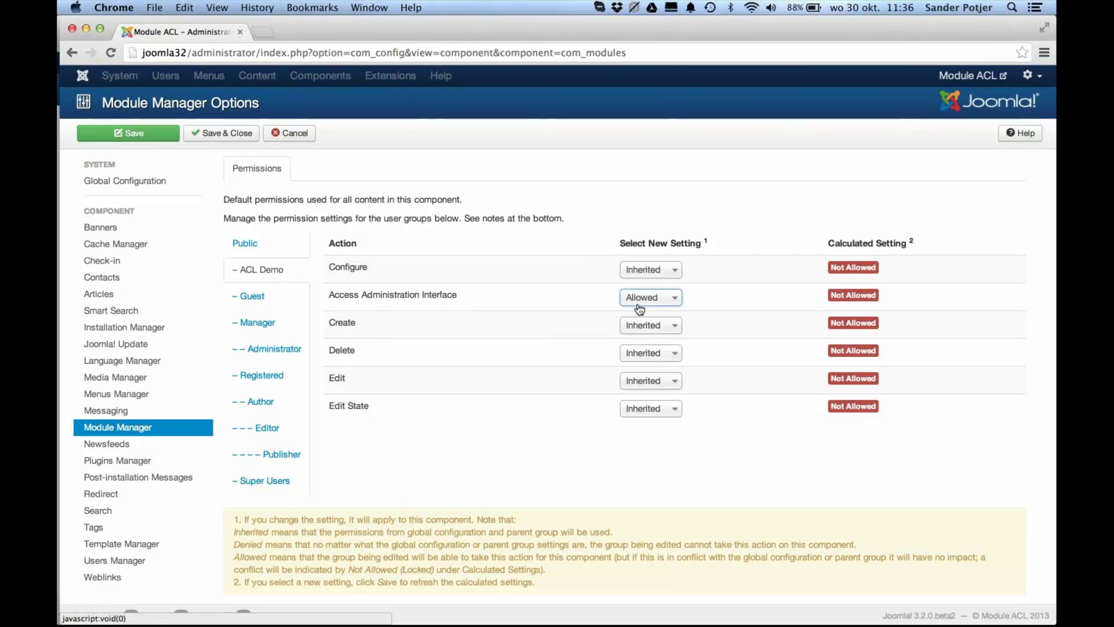
click(133, 135)
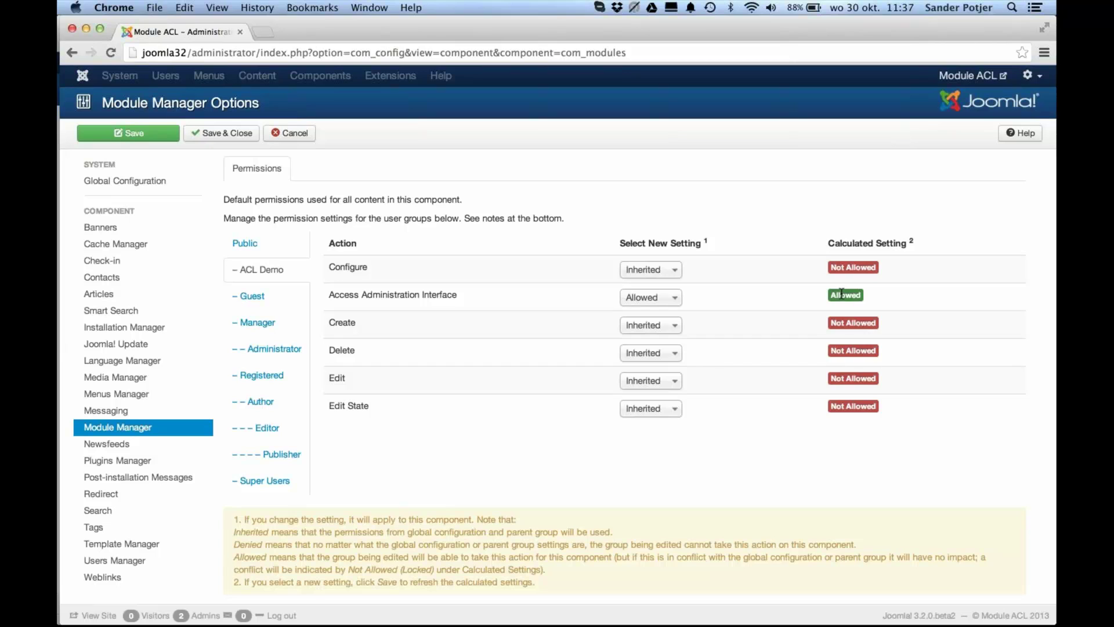
key(super+Tab)
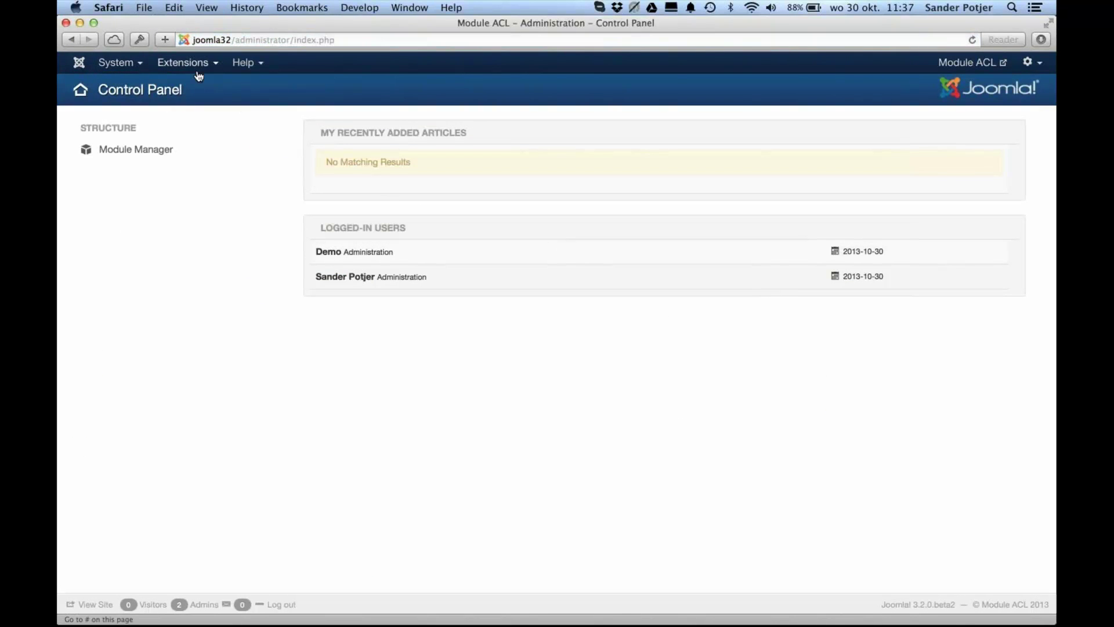
click(184, 63)
Step: As the demo user, view the Module Manager list, which has no editing toolbar
click(187, 88)
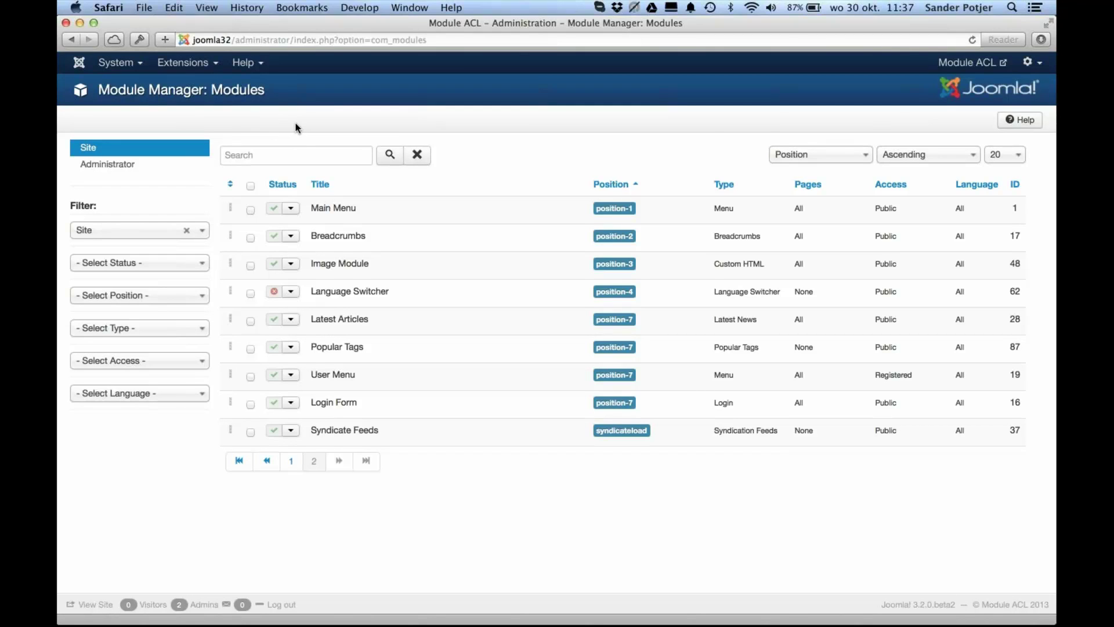
key(super+Tab)
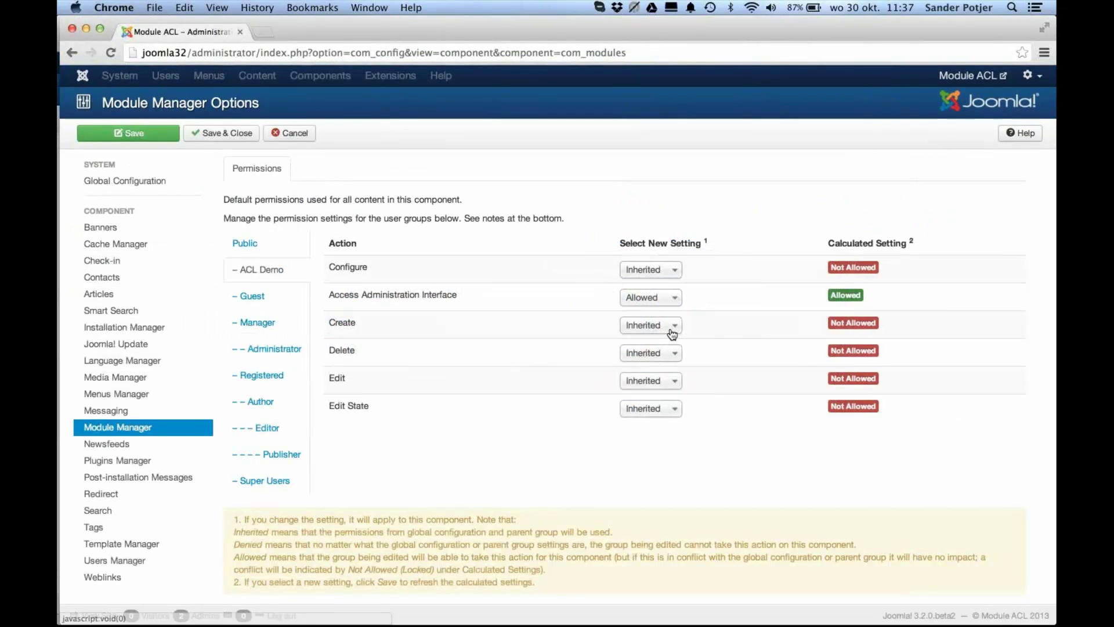
Step: Leave Create as Inherited, allow ACL Demo to Edit modules, and save
click(667, 326)
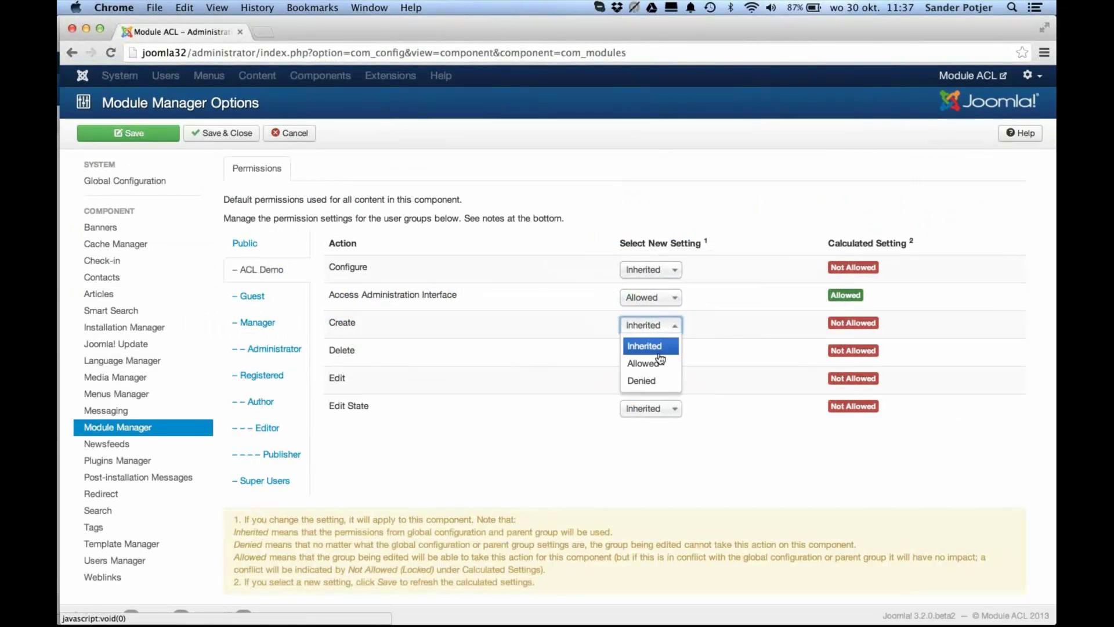
click(607, 378)
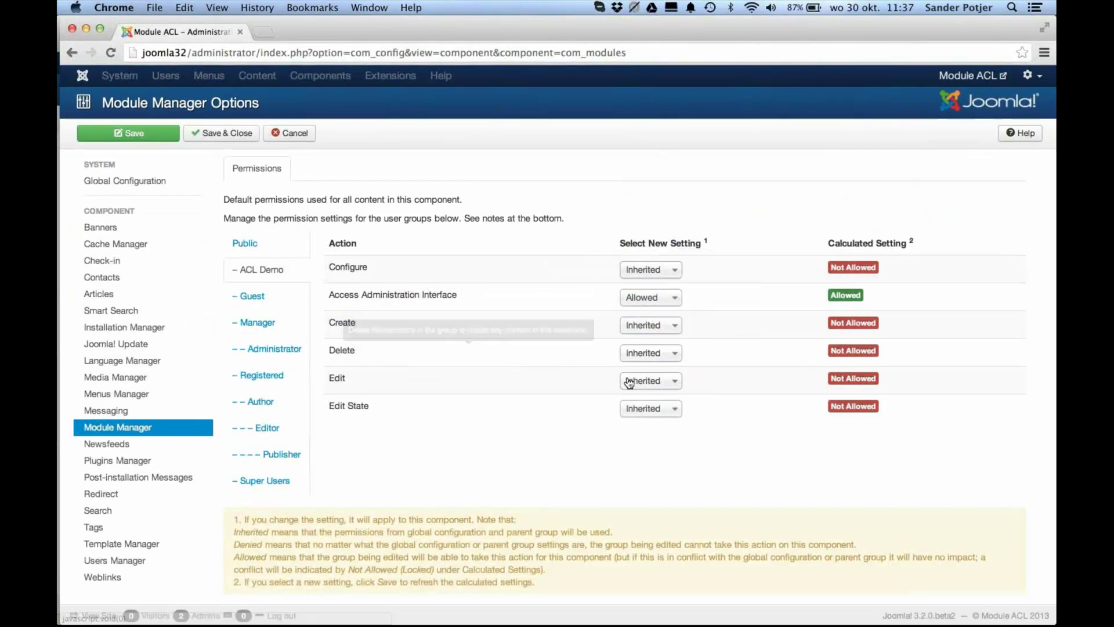
click(644, 381)
click(644, 418)
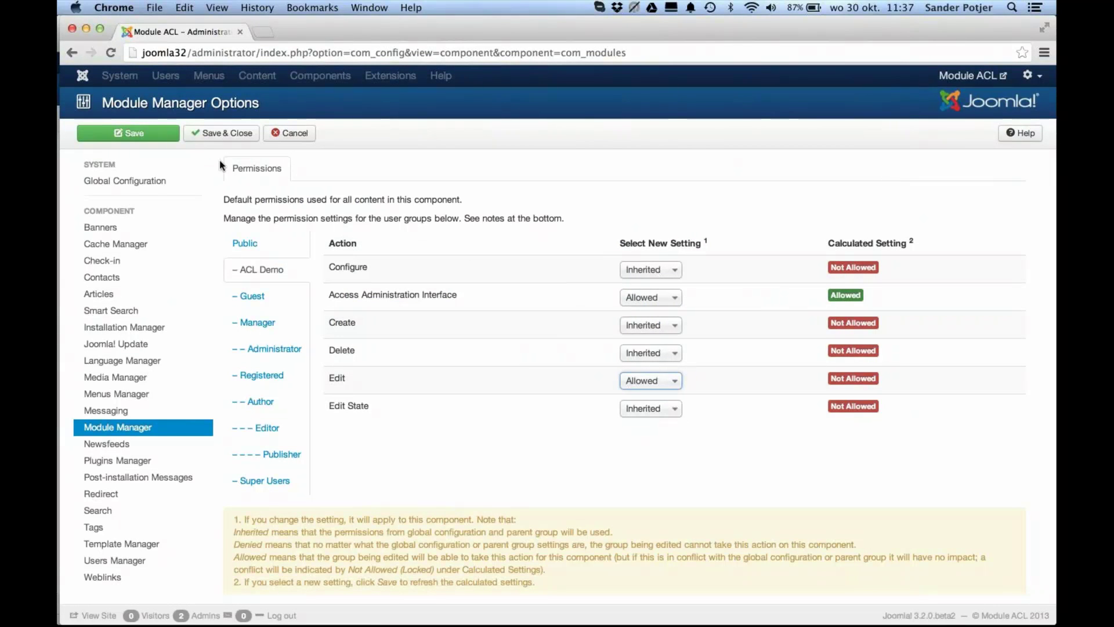
click(172, 134)
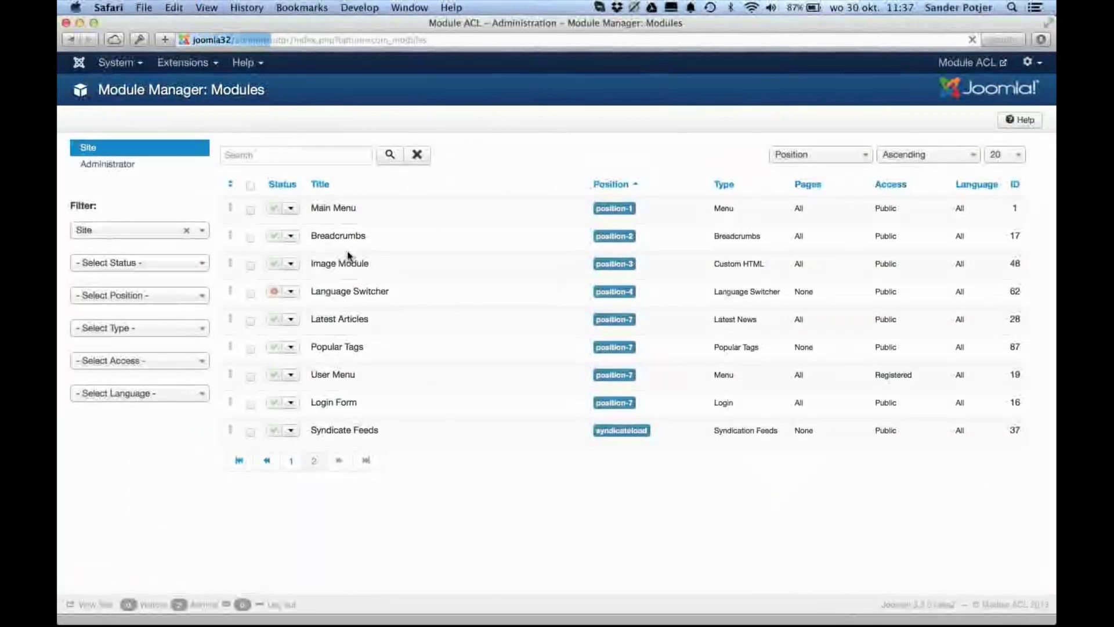
key(super+Tab)
key(super+Tab)
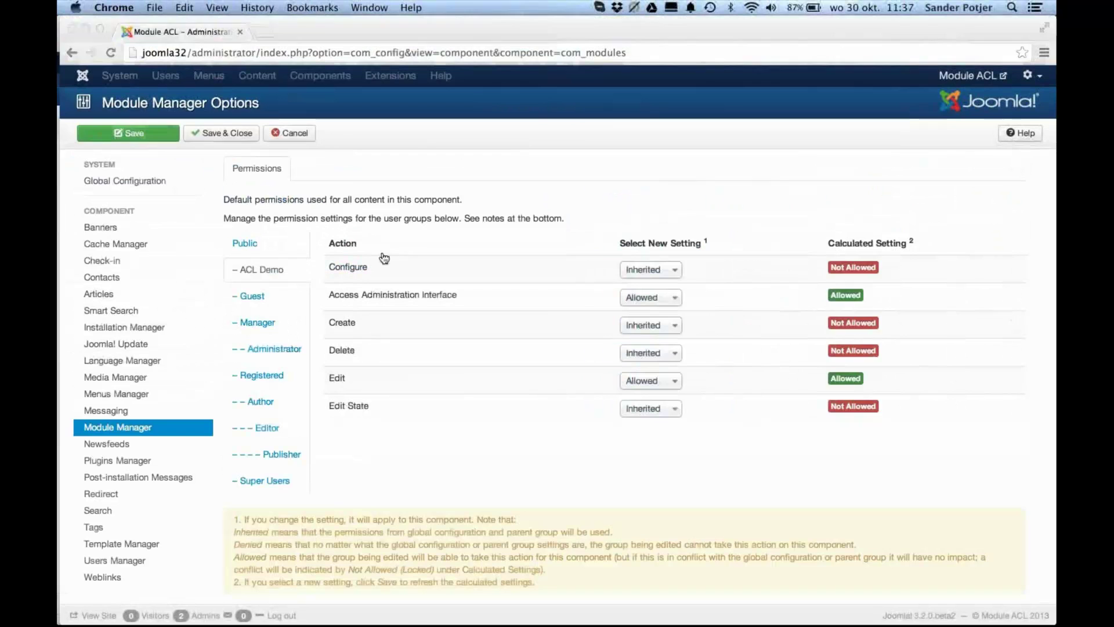
Step: Reset ACL Demo's Edit permission to Inherited, save and close, then reload the full module list
click(651, 381)
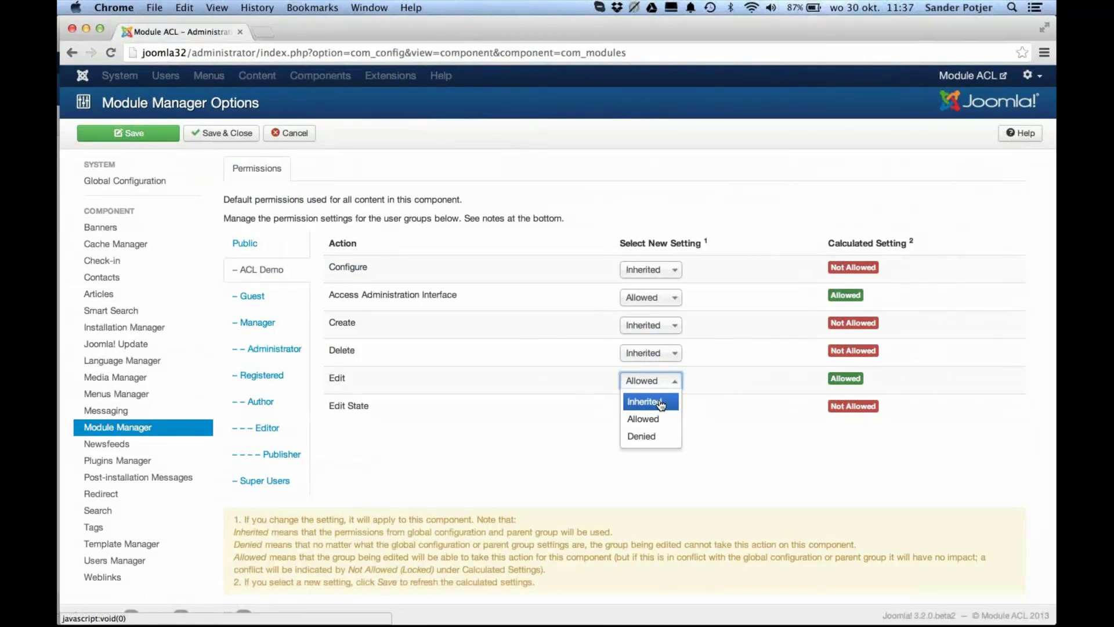
click(661, 402)
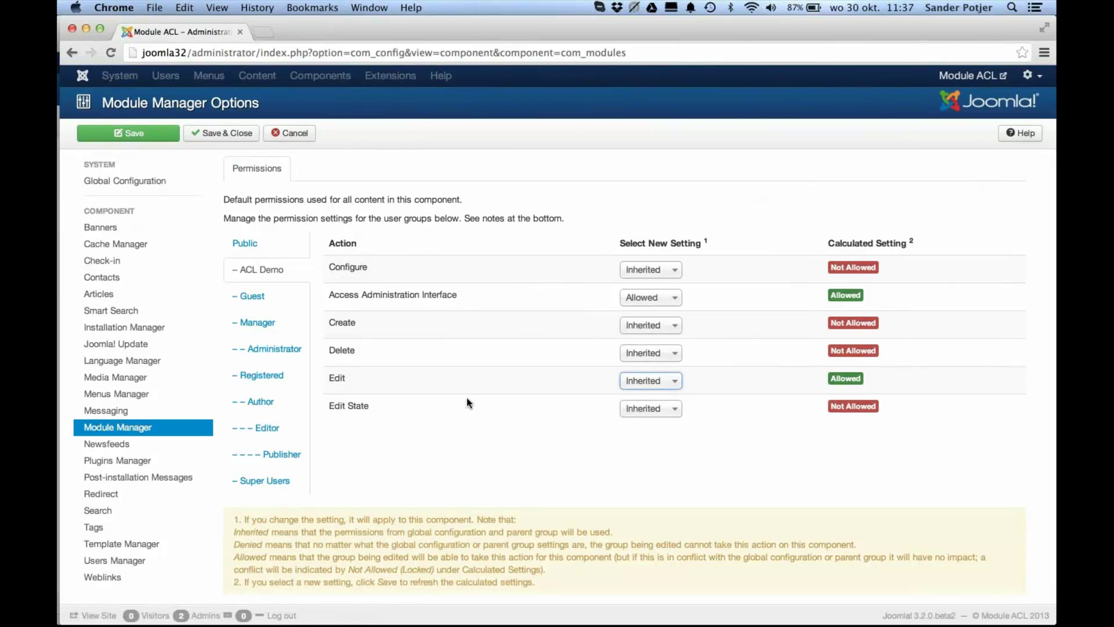
click(209, 140)
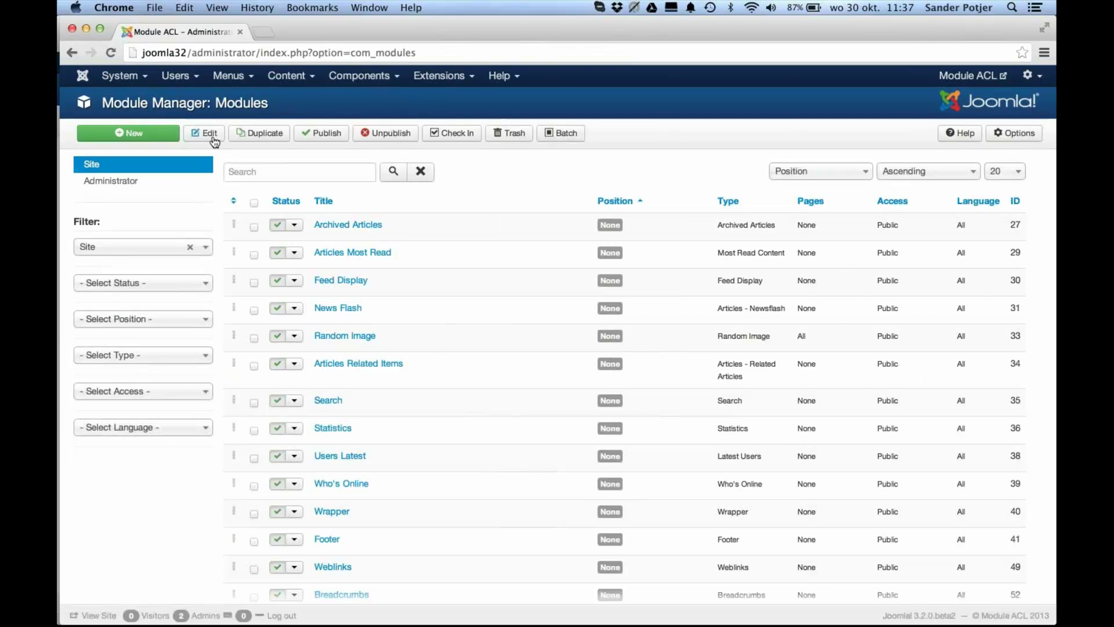
click(440, 75)
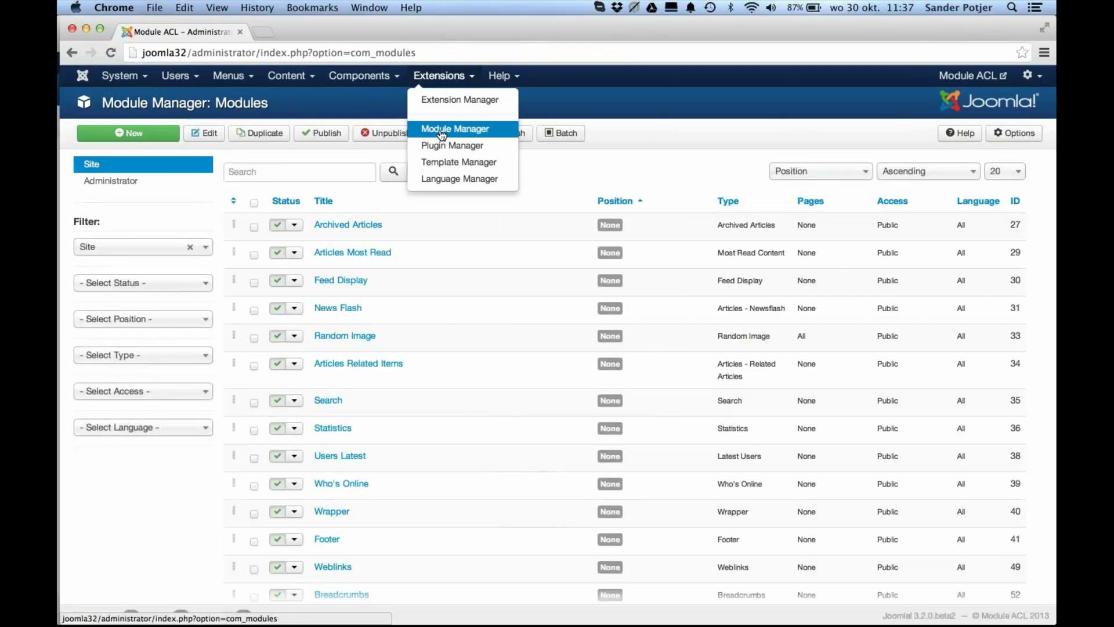
click(441, 132)
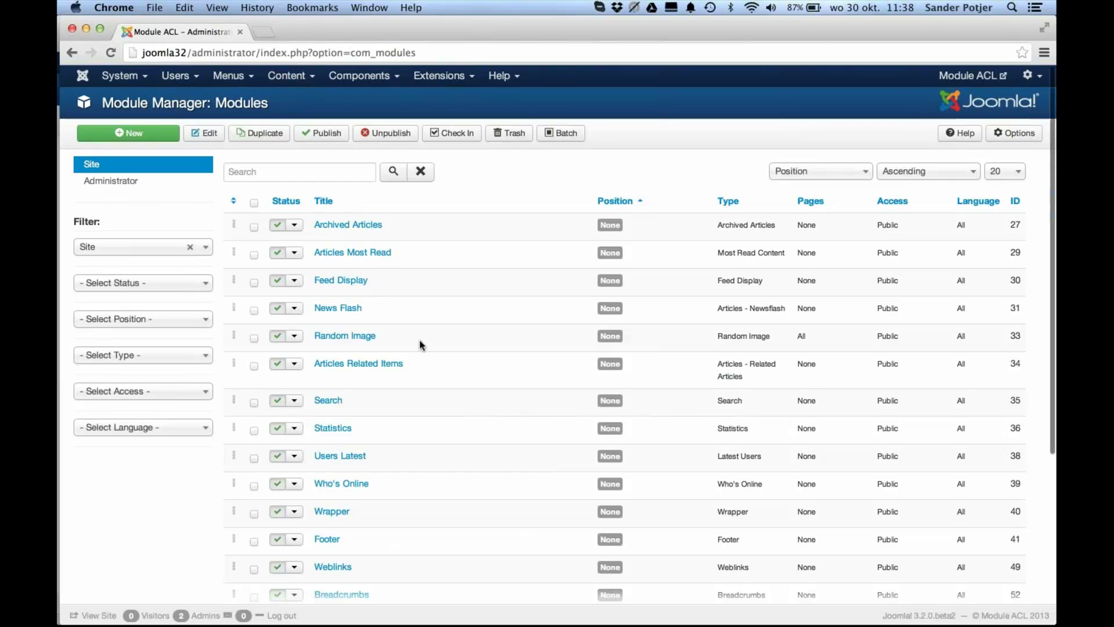
scroll(421, 346, down, 5)
Step: Open the Image Module from page 2 and view ACL Demo's module permissions
click(319, 586)
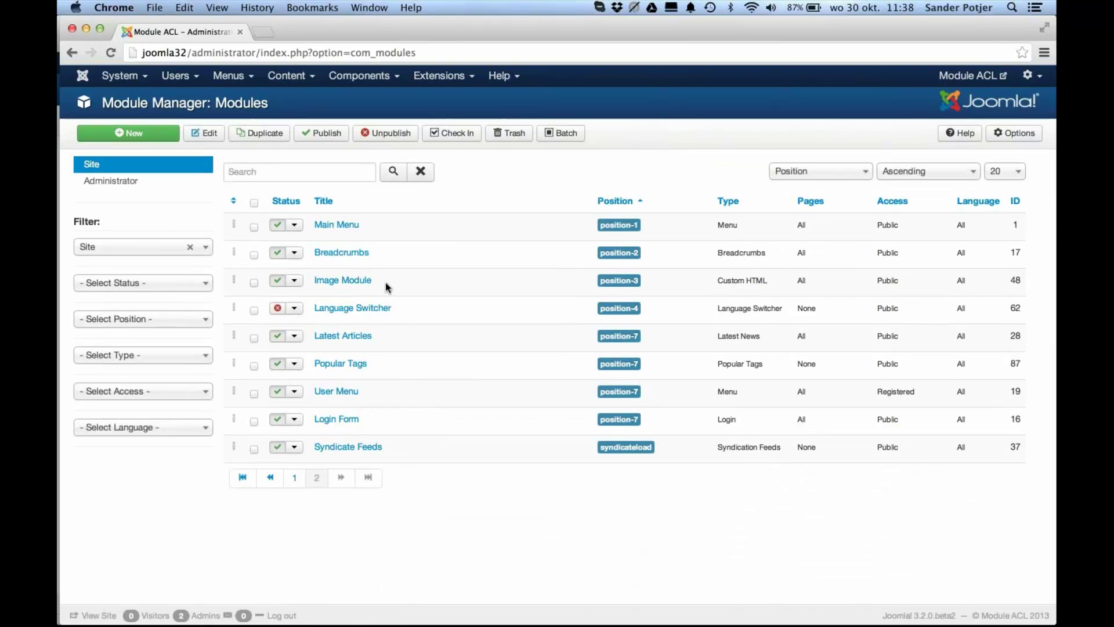
click(355, 284)
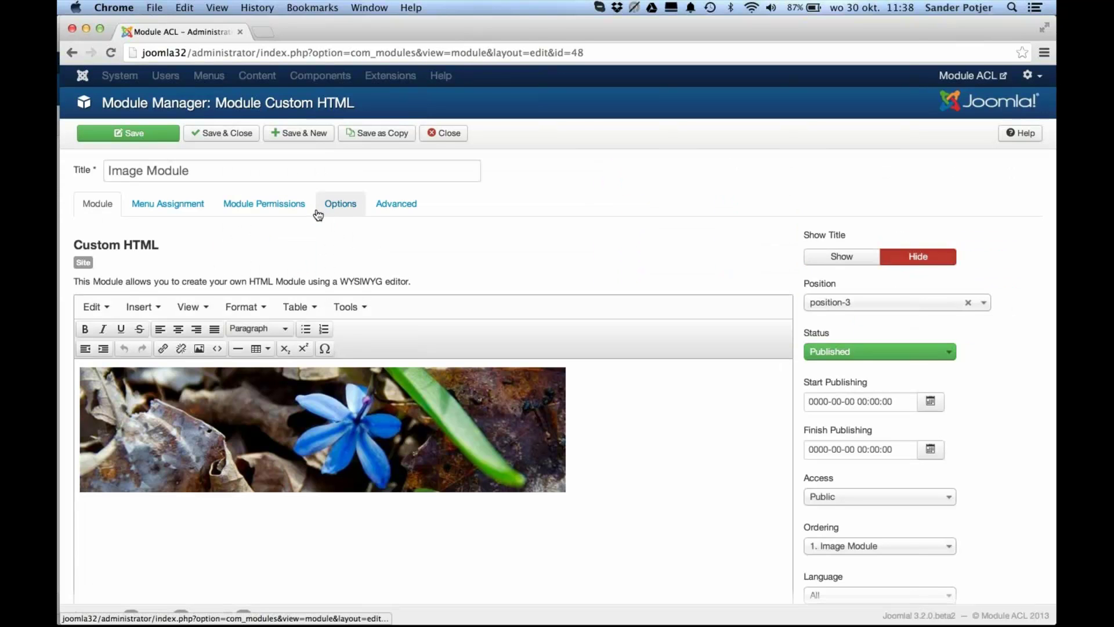
click(283, 211)
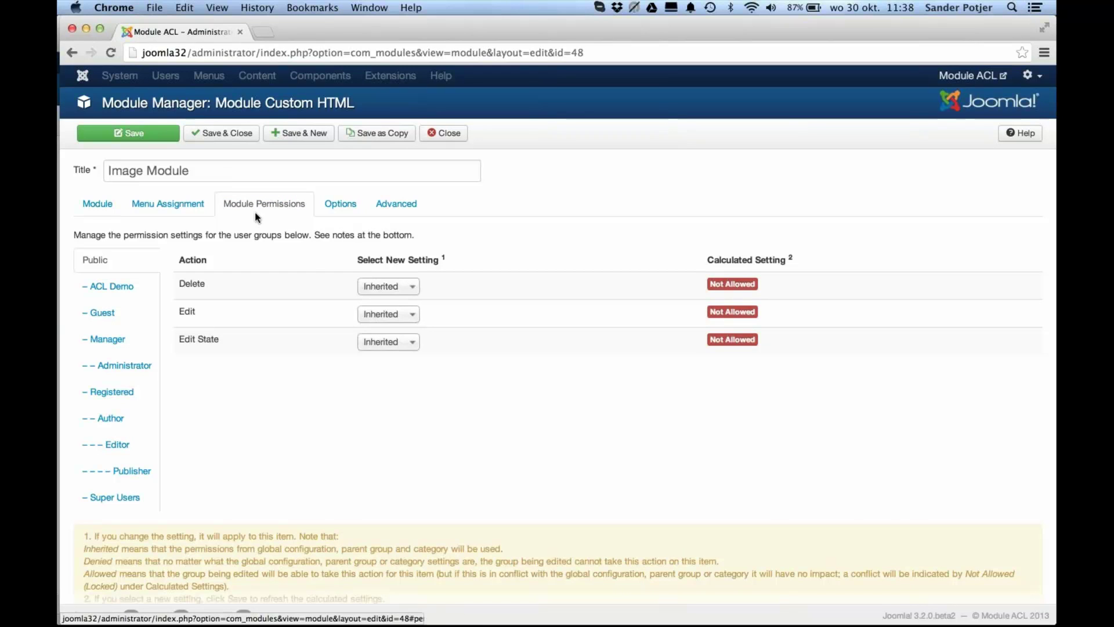
click(112, 286)
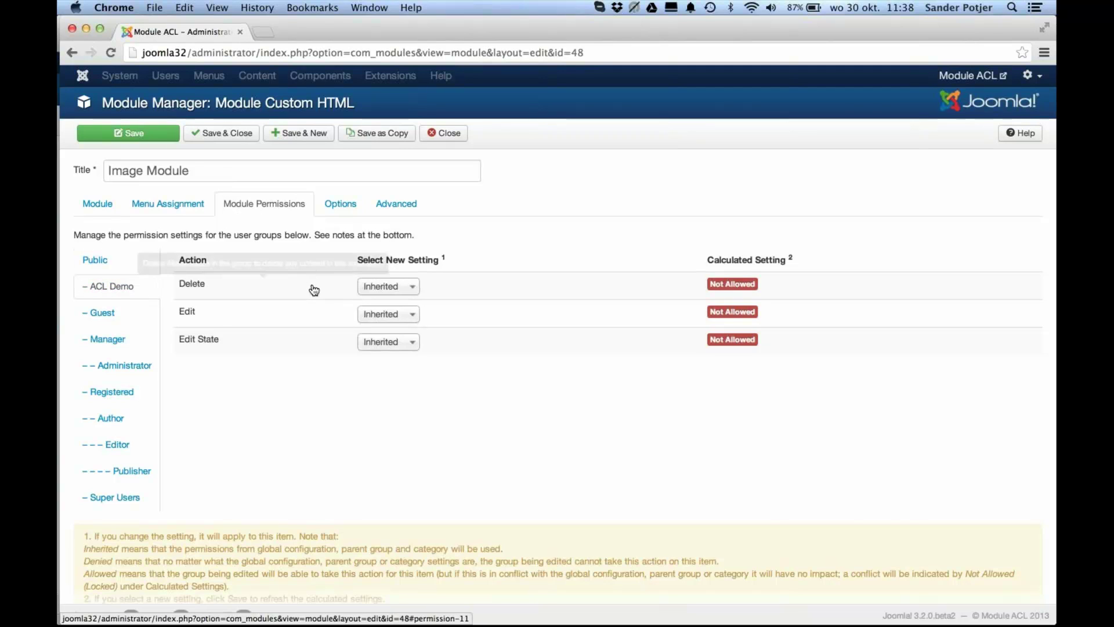
Step: Allow ACL Demo Edit and Edit State on the Image Module, then save and close
click(402, 314)
click(392, 352)
click(401, 342)
click(394, 380)
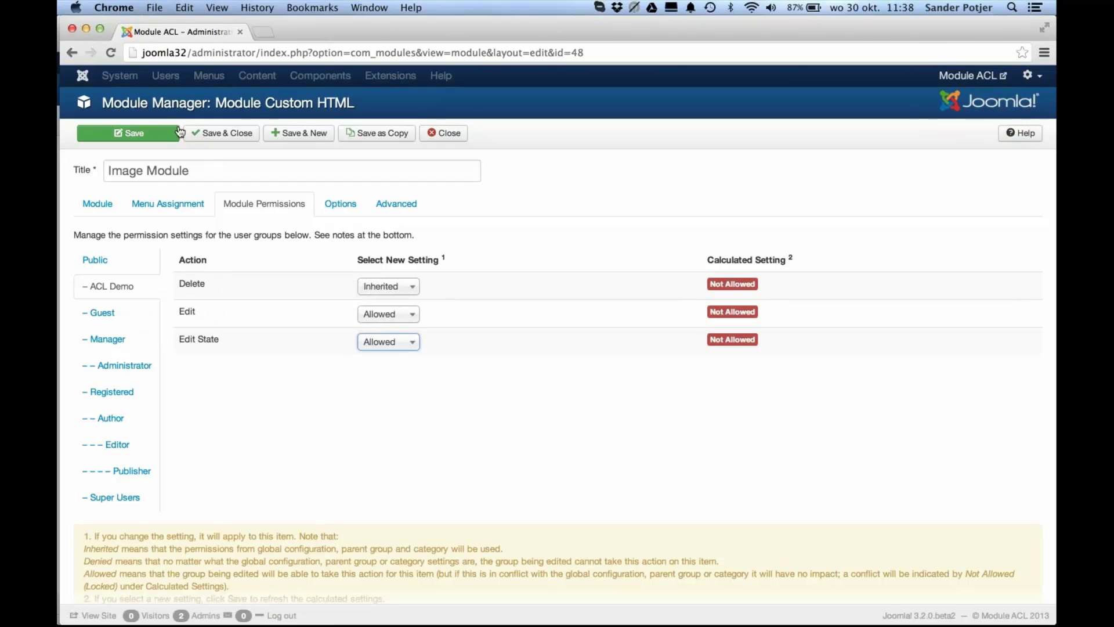
click(210, 134)
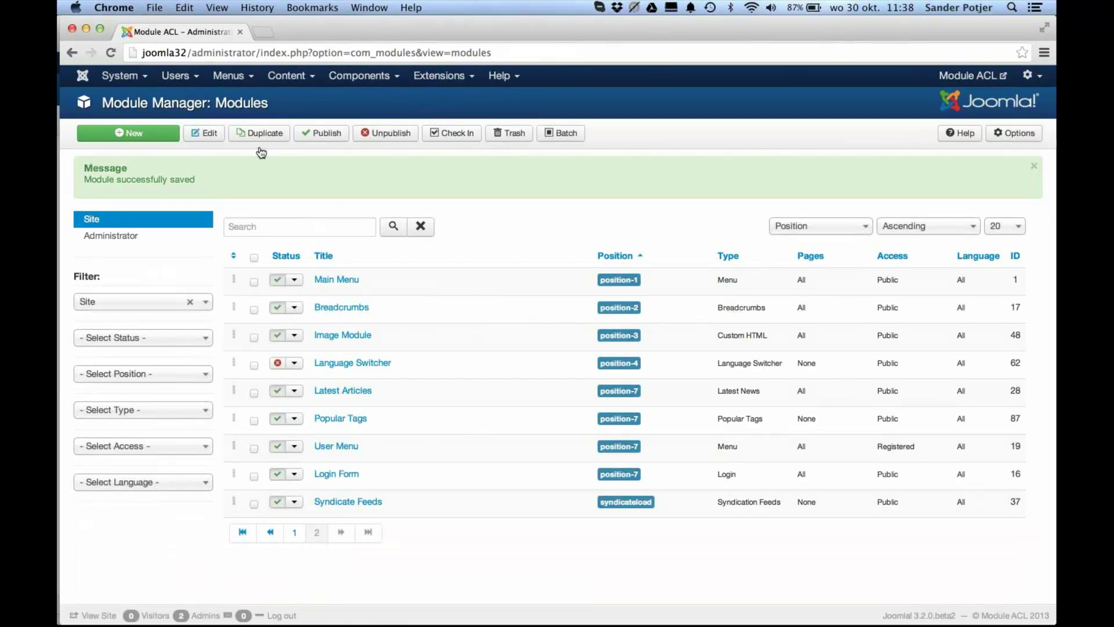
key(super+Tab)
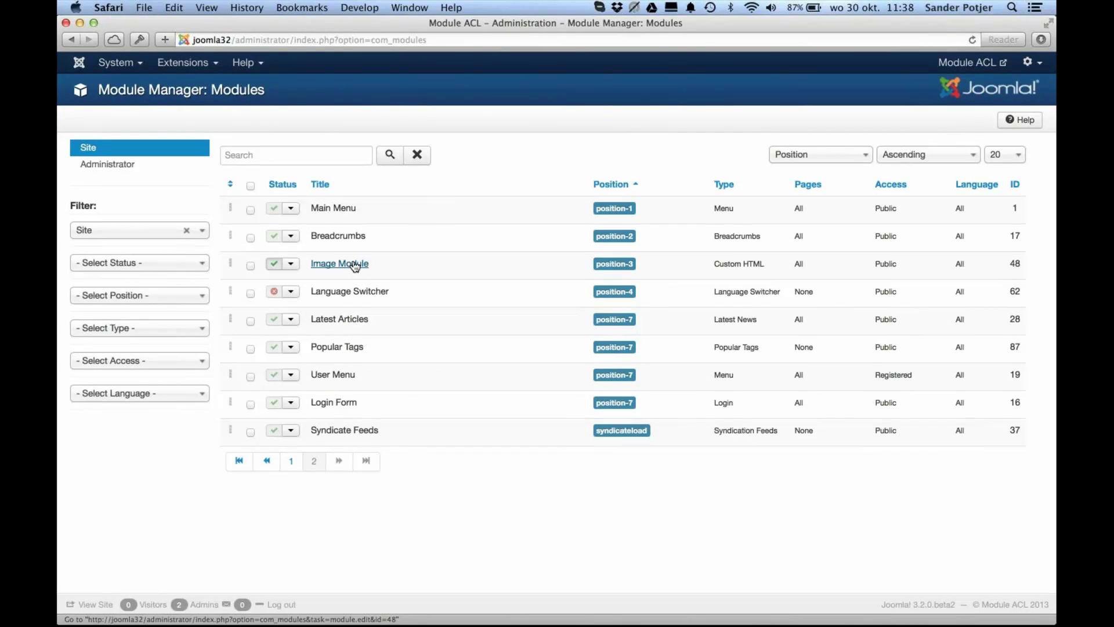
Step: As the demo user, retitle the Image Module to 'Image Module Change It' and save and close
click(354, 265)
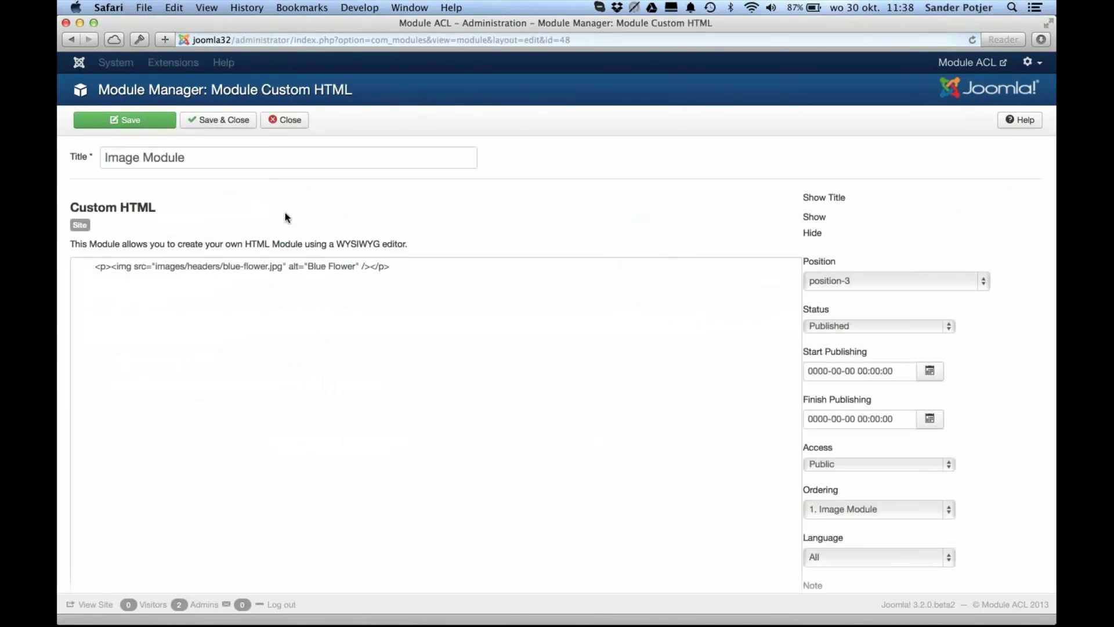
click(243, 163)
text(Change It)
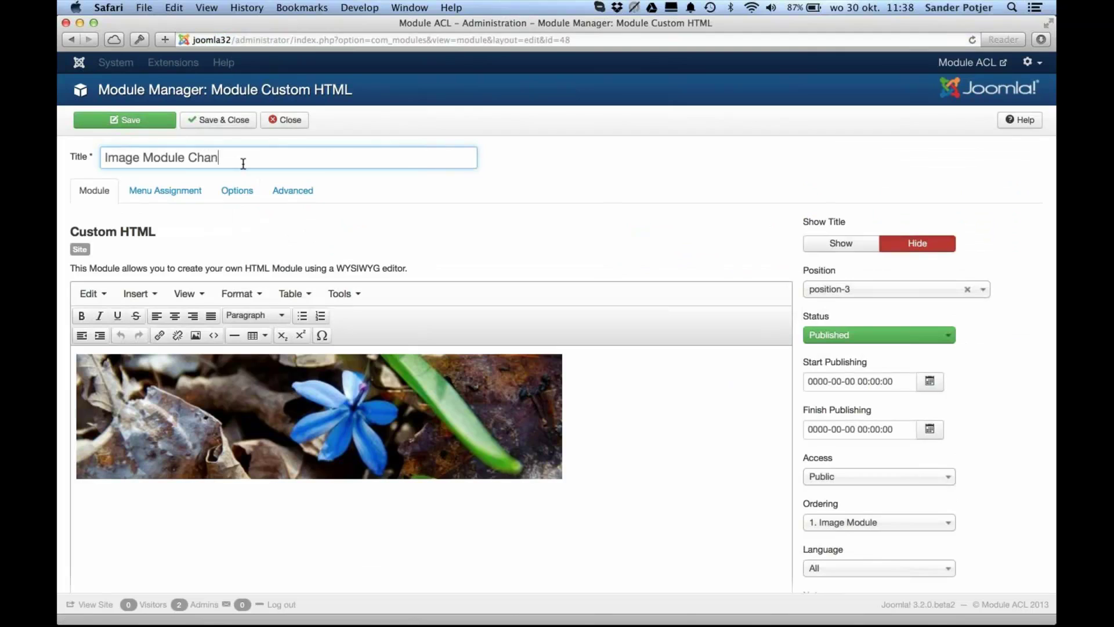
click(229, 122)
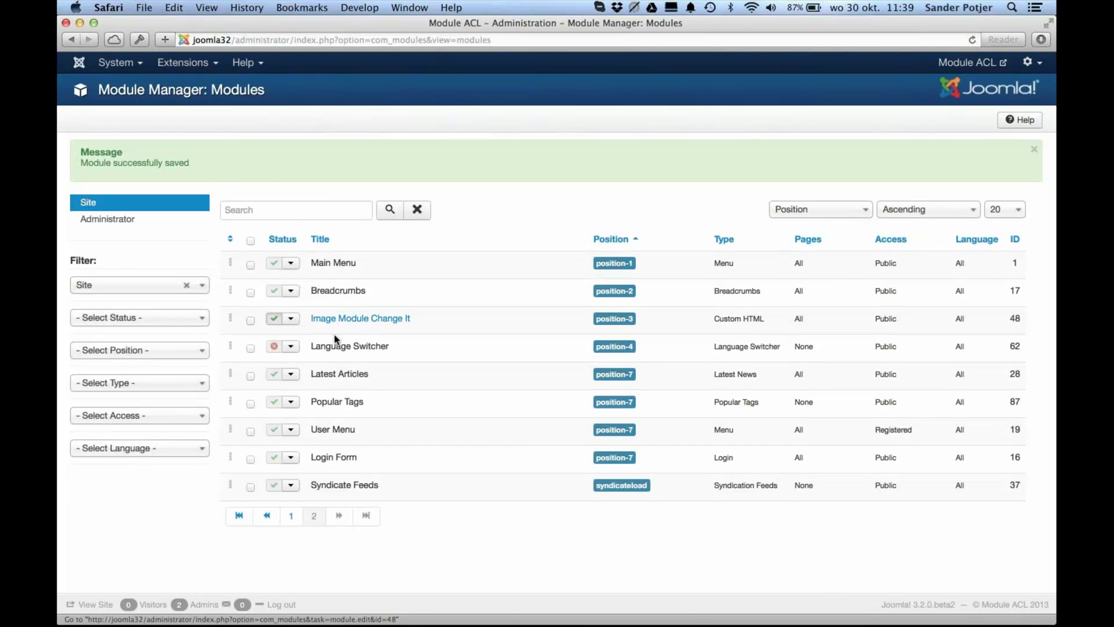
Step: Unpublish and republish the Image Module, and point out its Custom HTML type
click(274, 320)
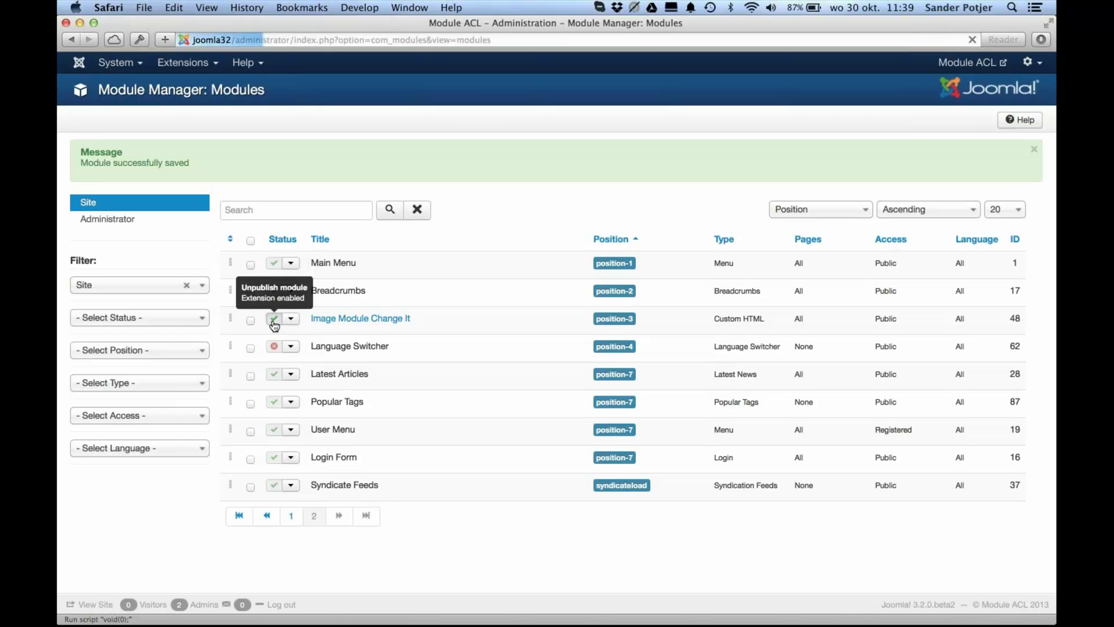
click(273, 320)
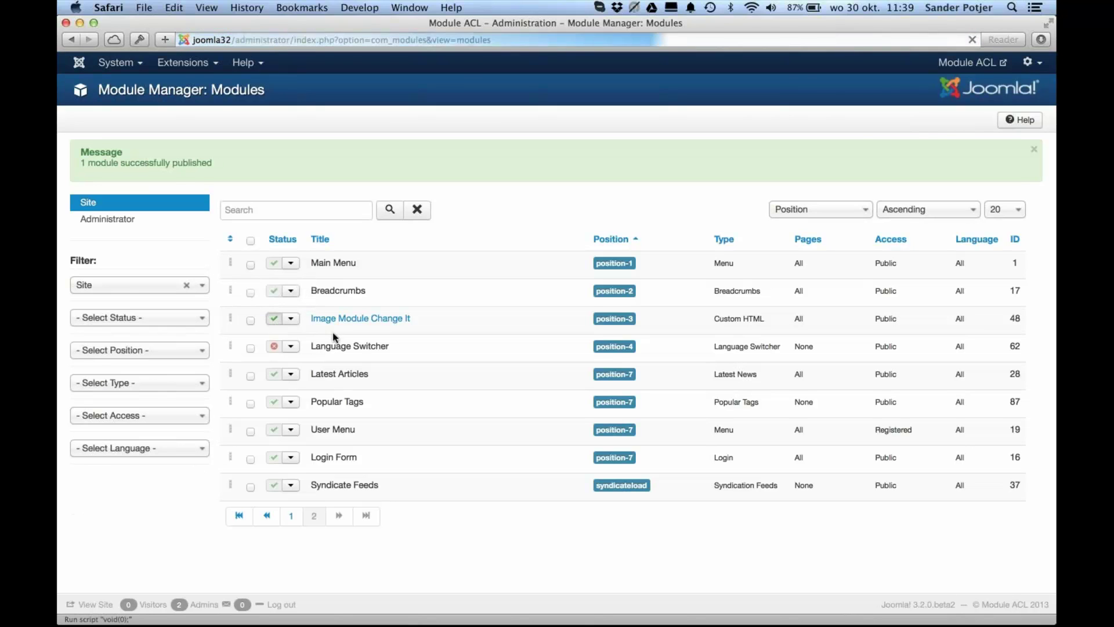
scroll(382, 412, down, 1)
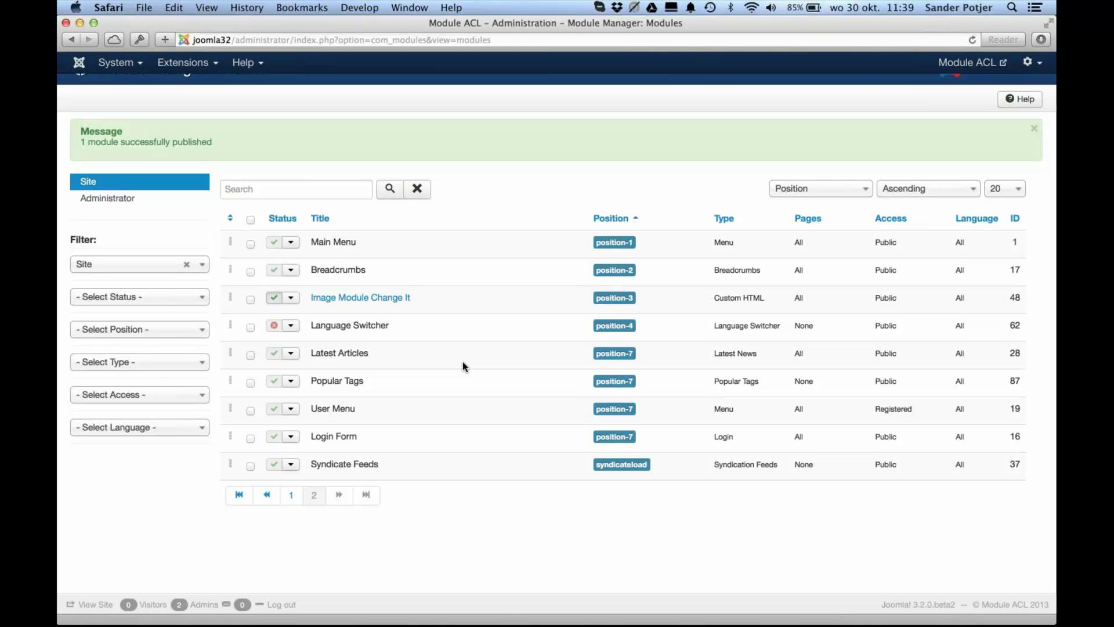
drag(766, 299, 712, 295)
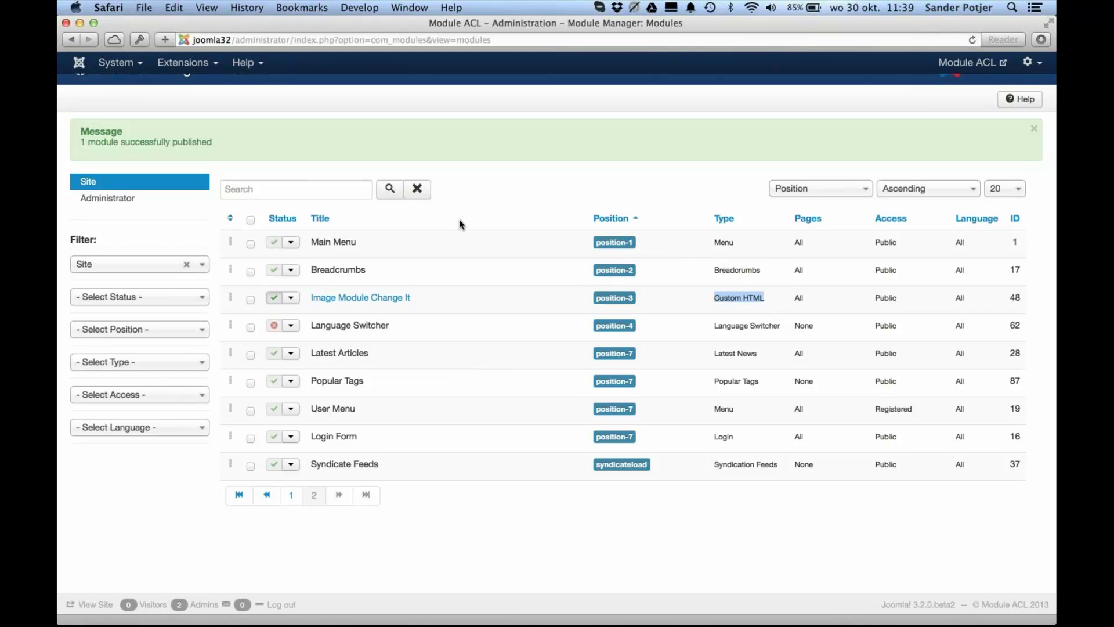
click(424, 239)
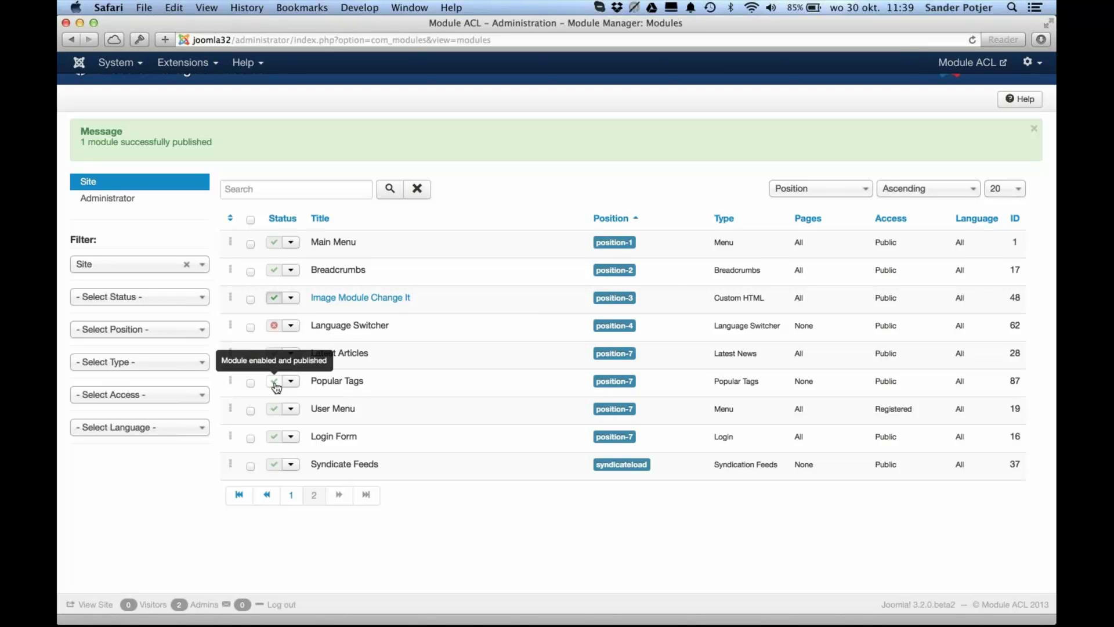
key(super+Tab)
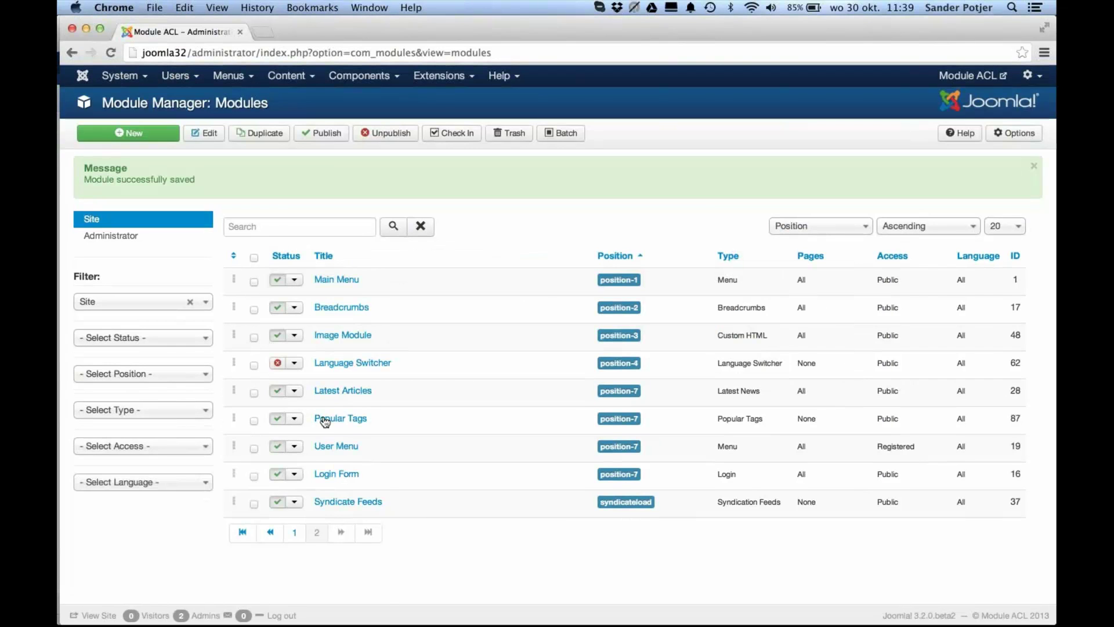
Step: Allow ACL Demo Edit State on the Popular Tags module, save, and close
click(325, 418)
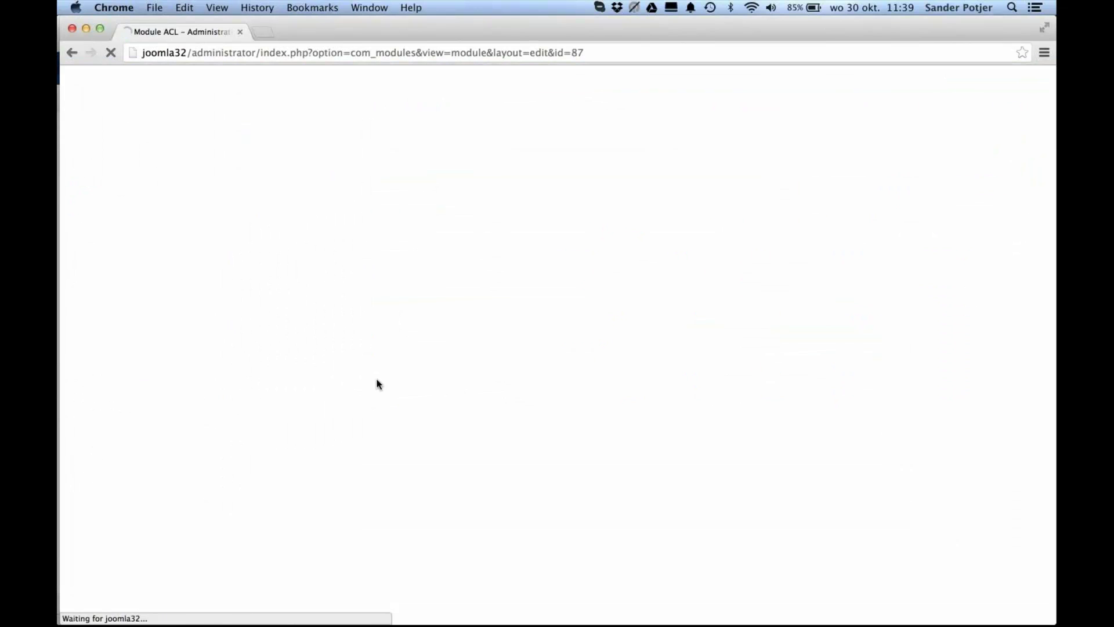
click(263, 215)
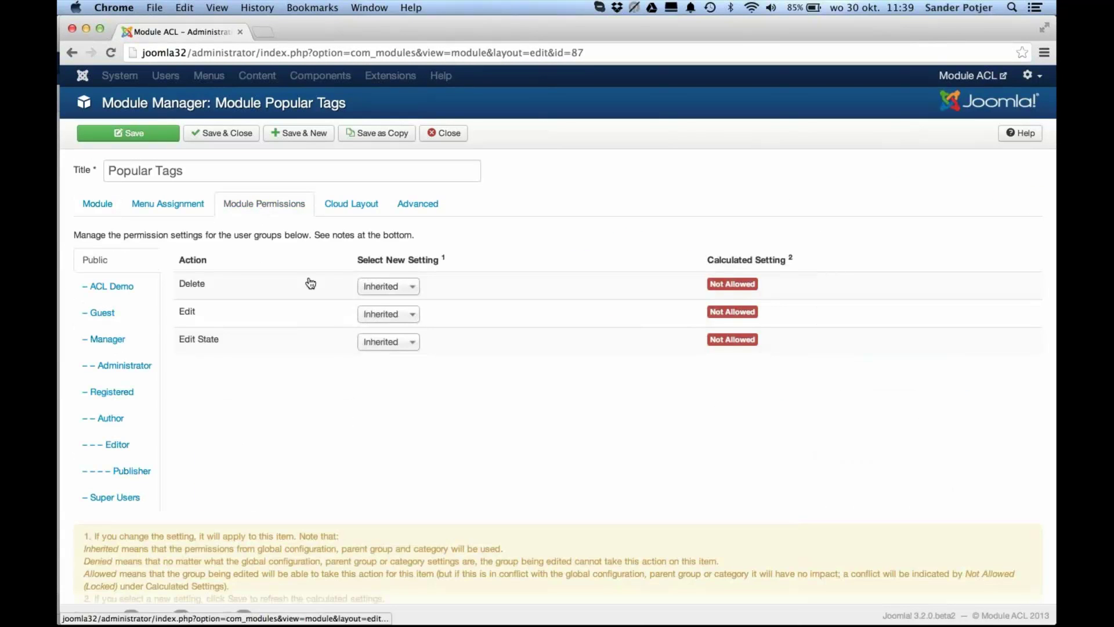
click(374, 342)
click(386, 380)
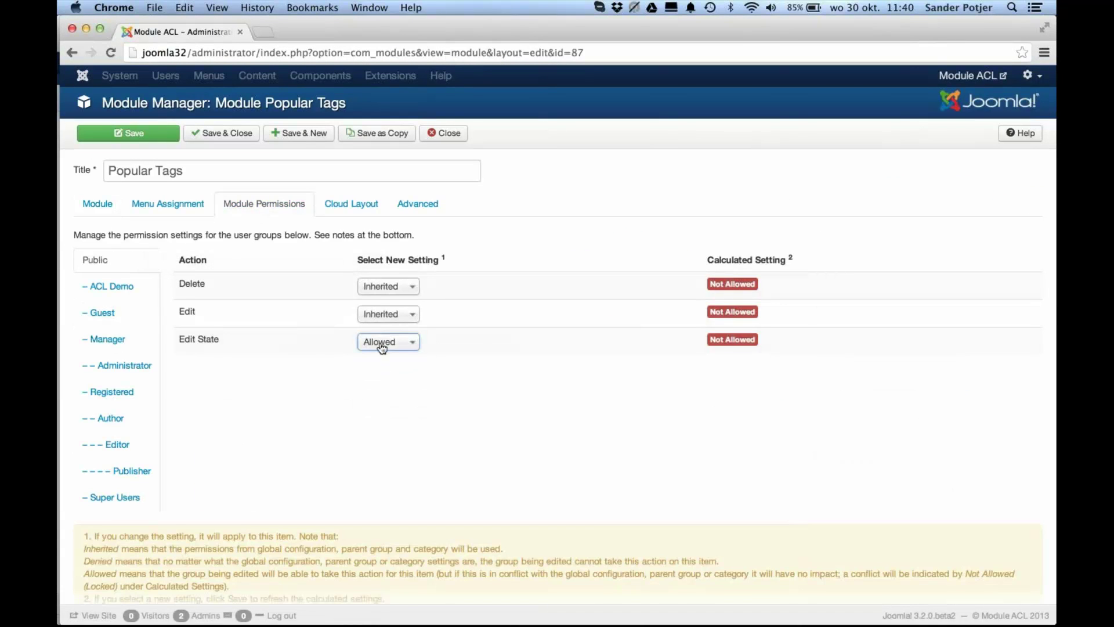
click(160, 141)
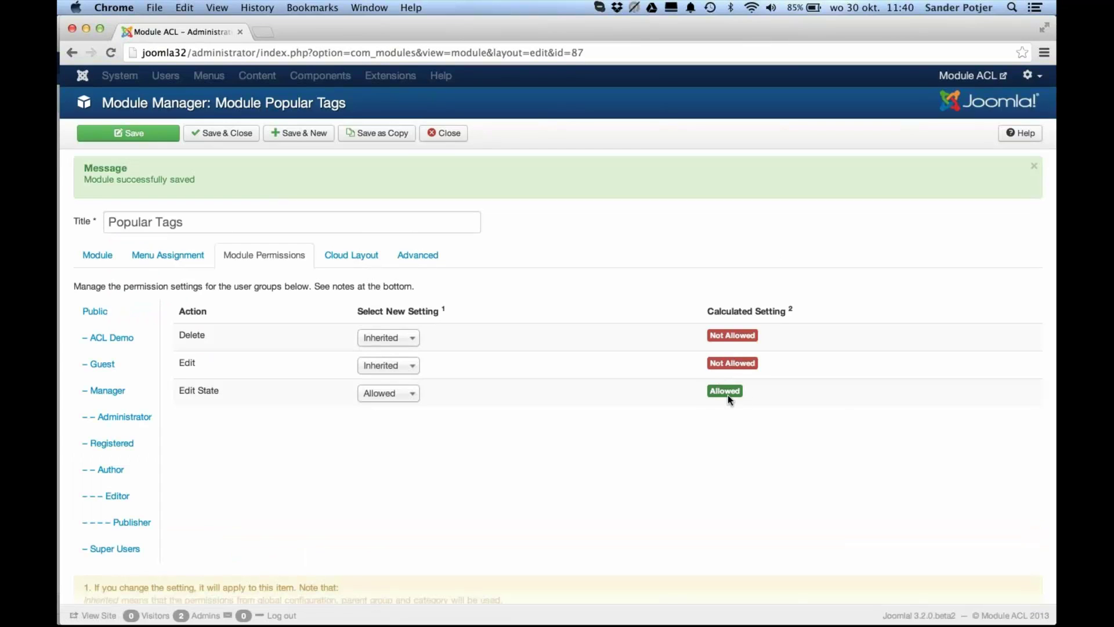
click(446, 138)
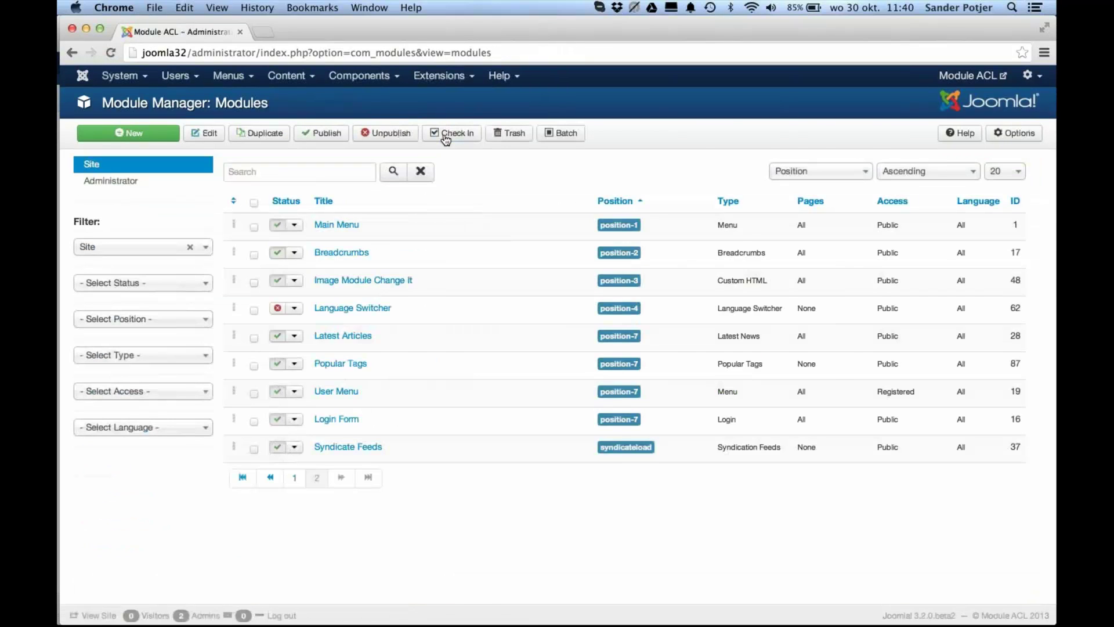
key(super+Tab)
Step: In the demo user's module list, unpublish Popular Tags and then publish it again
key(super+r)
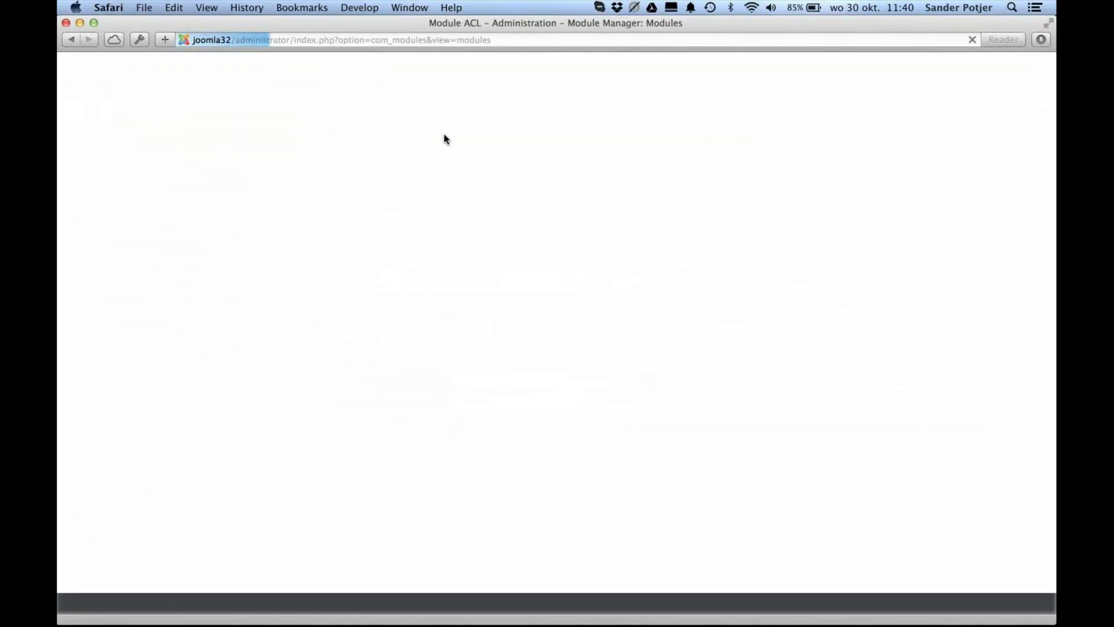
triple_click(342, 325)
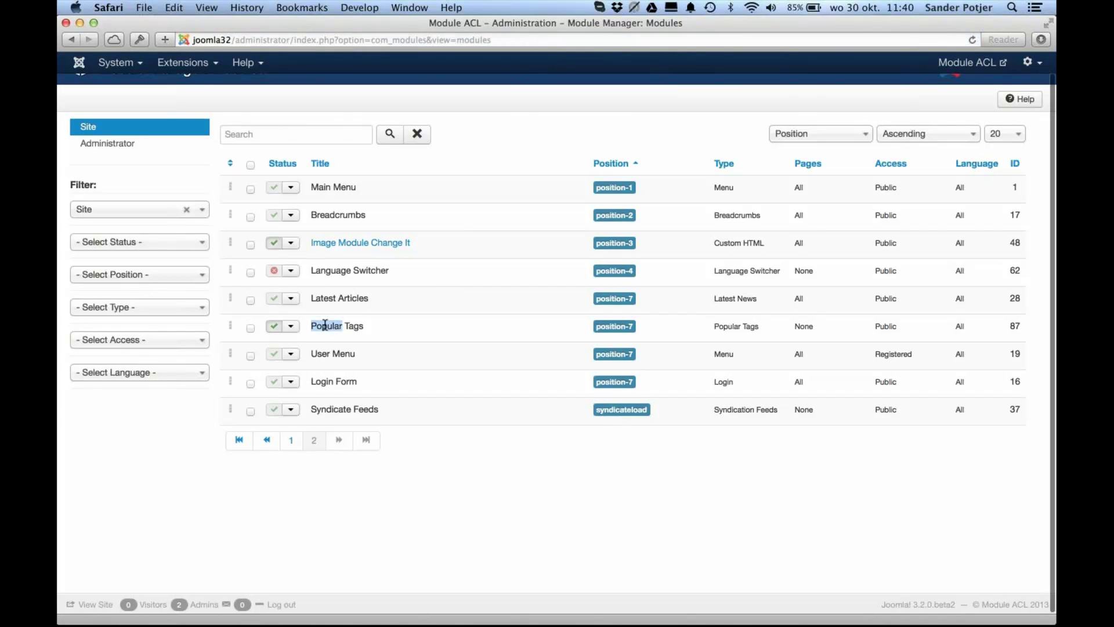
click(274, 326)
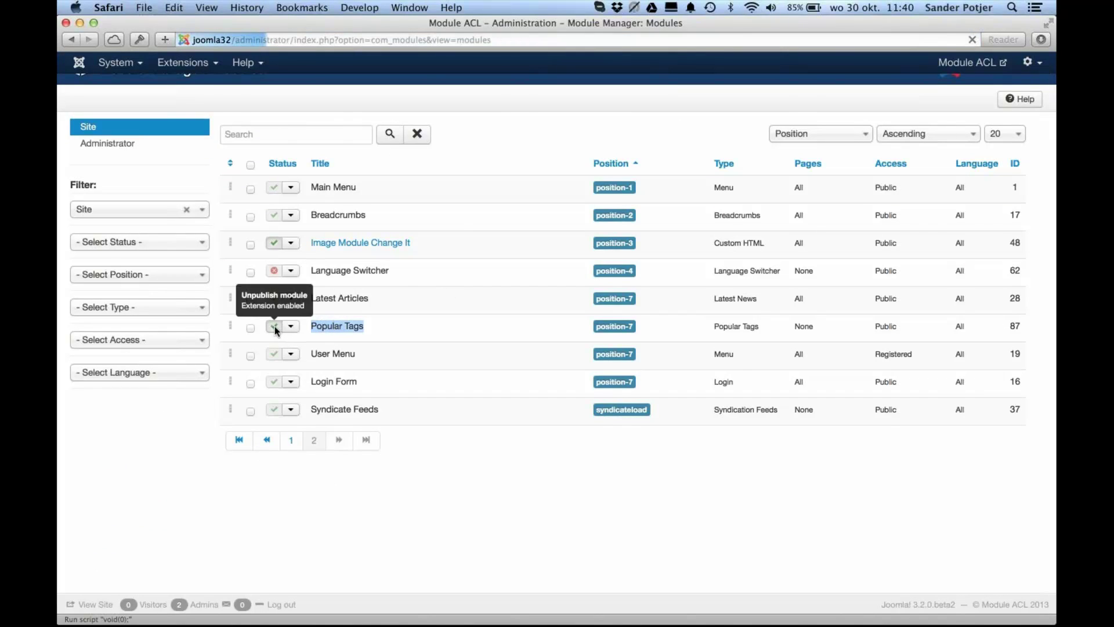
click(274, 402)
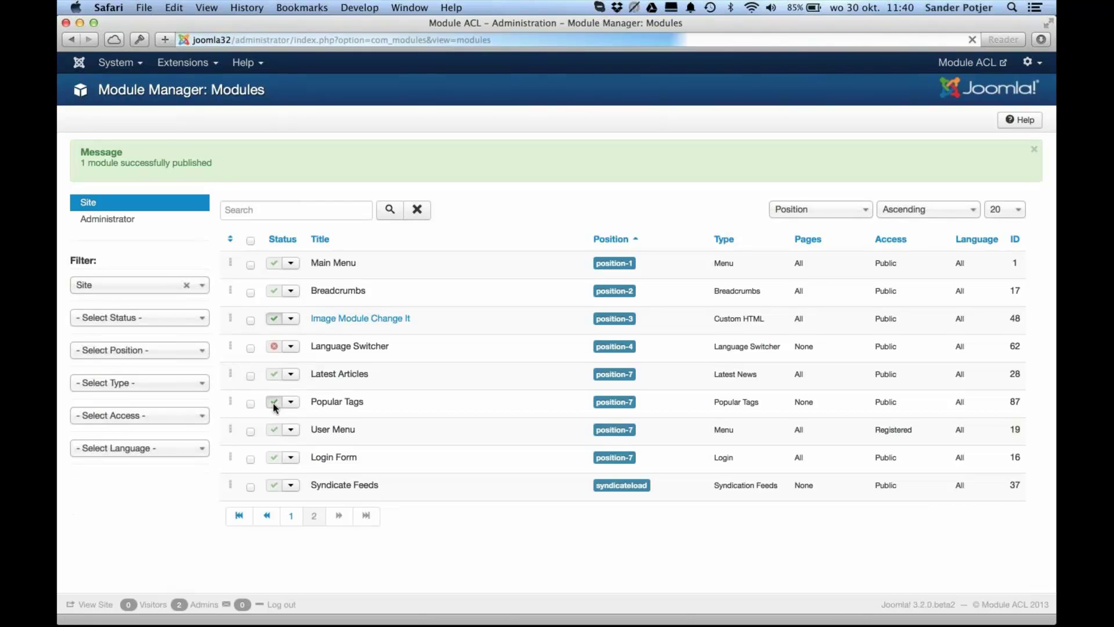